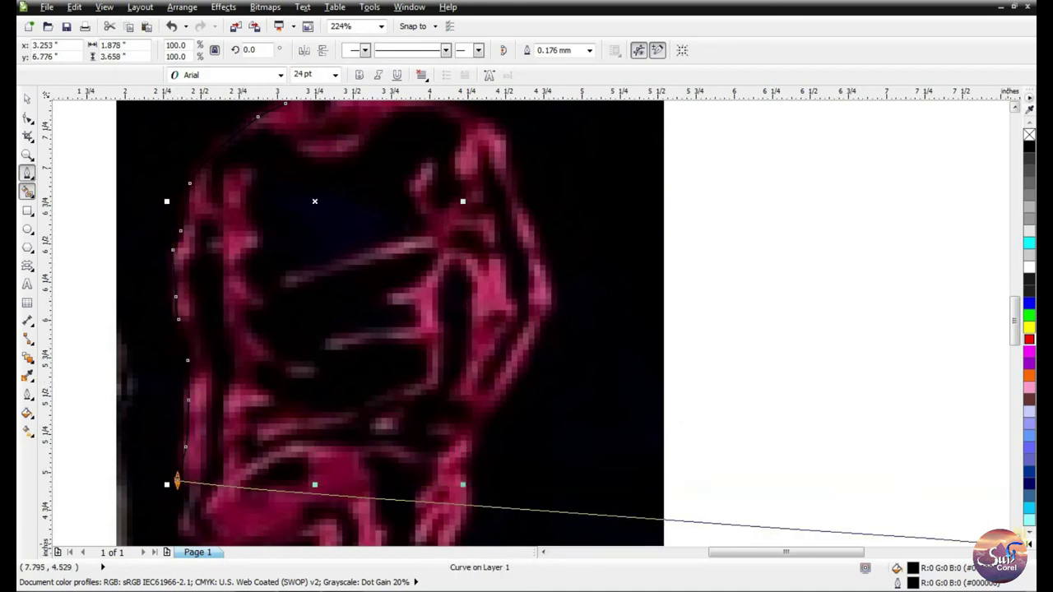
Extend the silhouette curve down the left side of the figure, from the forearm around the hand and along the thigh.
scroll(576, 329, "down", 3)
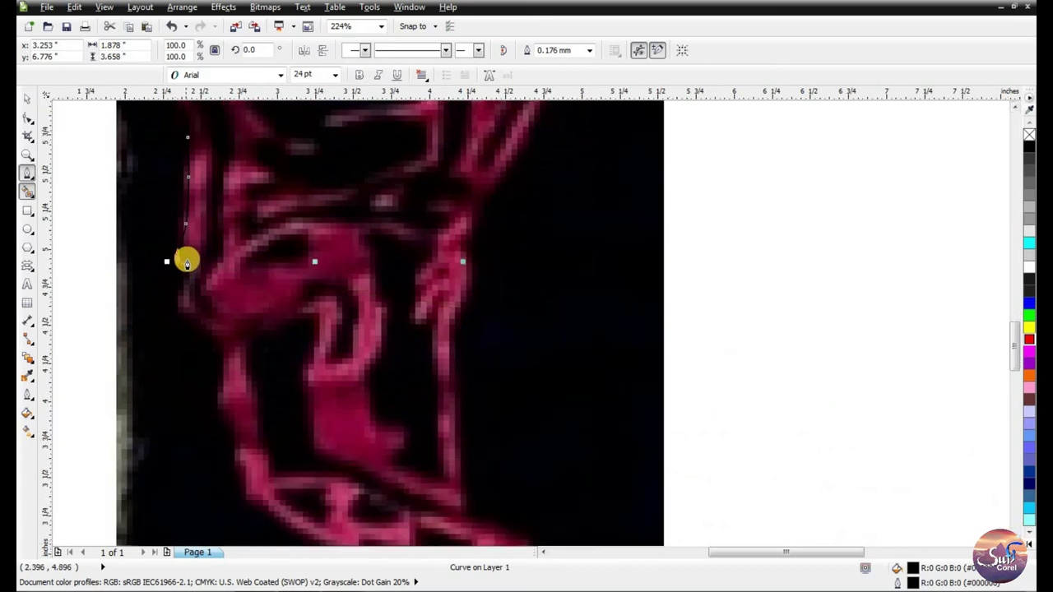
left_click_drag(185, 265, 182, 313)
left_click(202, 324)
left_click_drag(220, 344, 225, 411)
left_click_drag(225, 411, 1005, 527)
scroll(792, 419, "down", 3)
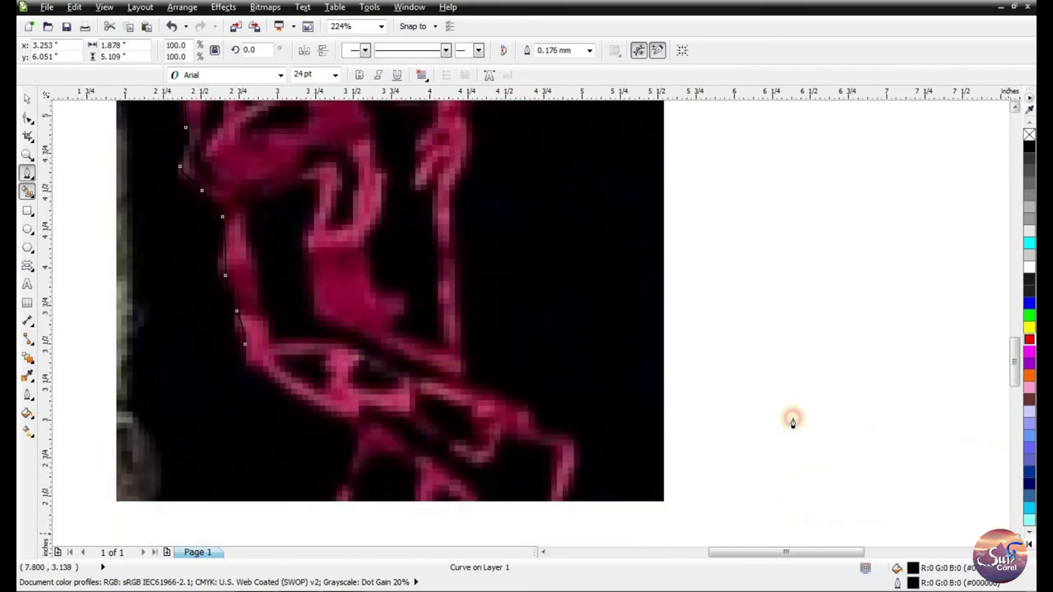
Trace the silhouette curve around the knee, both lower legs and feet, and back up to the crossed leg.
left_click(268, 375)
left_click_drag(316, 406, 344, 421)
left_click_drag(350, 425, 544, 367)
scroll(1010, 527, "down", 2)
left_click(406, 445)
left_click(449, 440)
left_click_drag(543, 368, 498, 222)
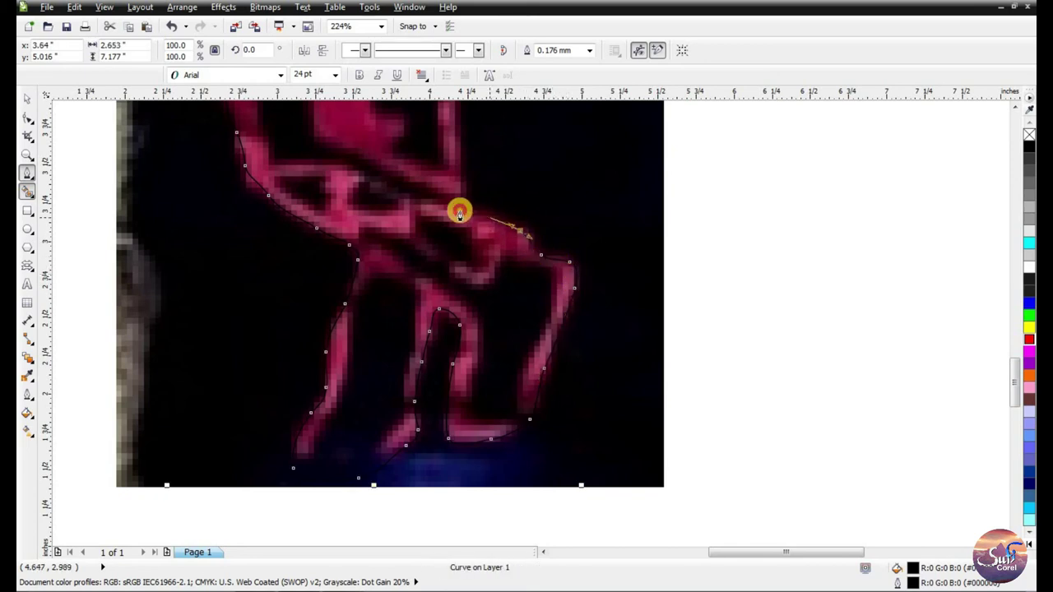
Continue the silhouette curve from the crossed leg up the right thigh to the hand at the hip.
scroll(1015, 109, "up", 5)
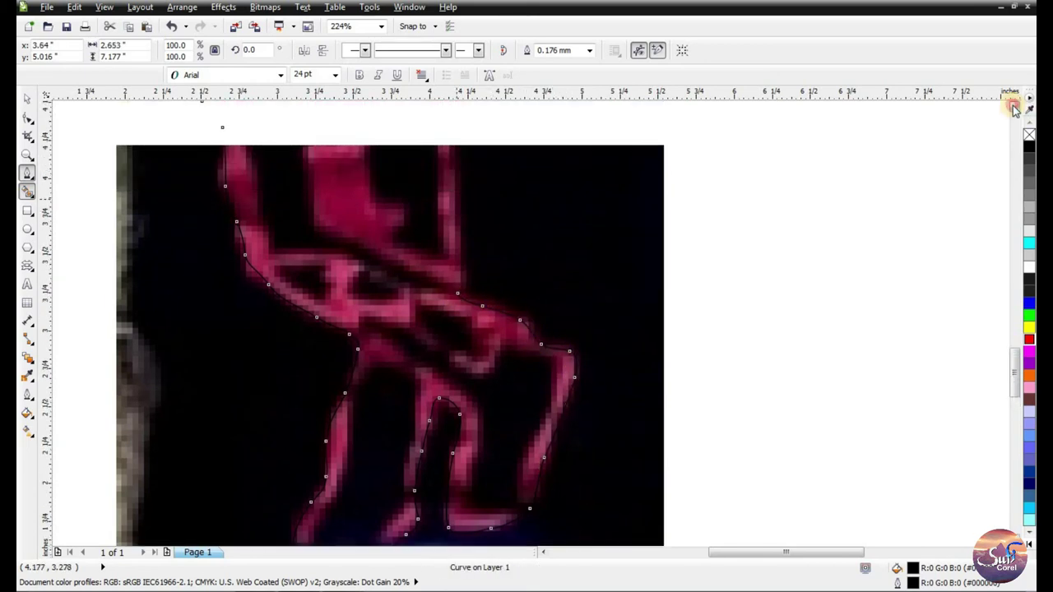
left_click_drag(458, 482, 456, 457)
left_click_drag(453, 384, 464, 181)
left_click(449, 270)
Trace the silhouette up the bent right arm, shoulder and neck to the head, closing it as an unfilled outline about 2.65 by 7.18 inches.
scroll(1015, 110, "up", 5)
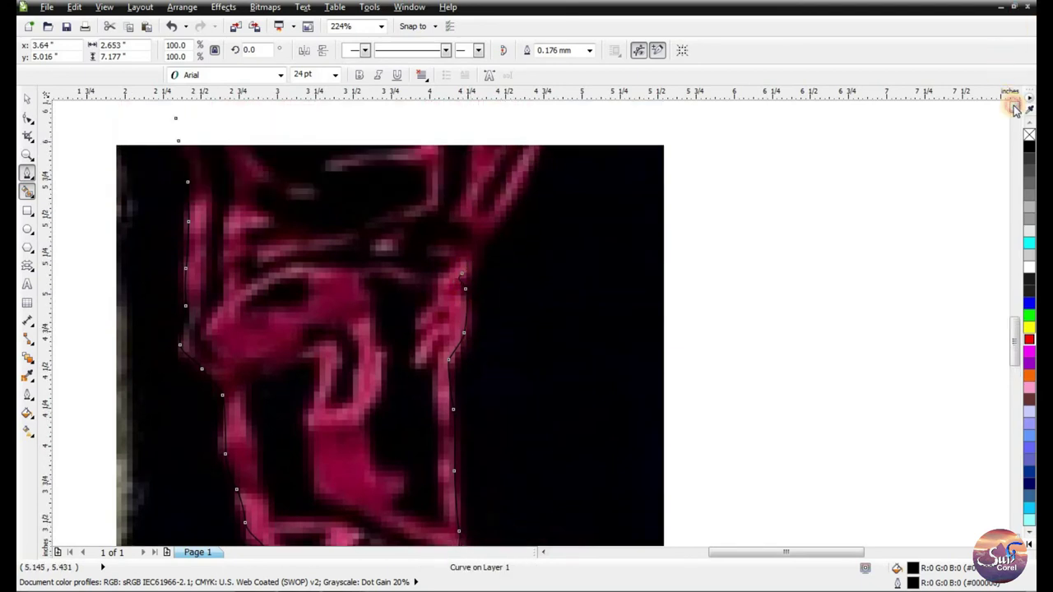
left_click_drag(534, 427, 529, 239)
left_click(524, 223)
left_click_drag(512, 186, 511, 196)
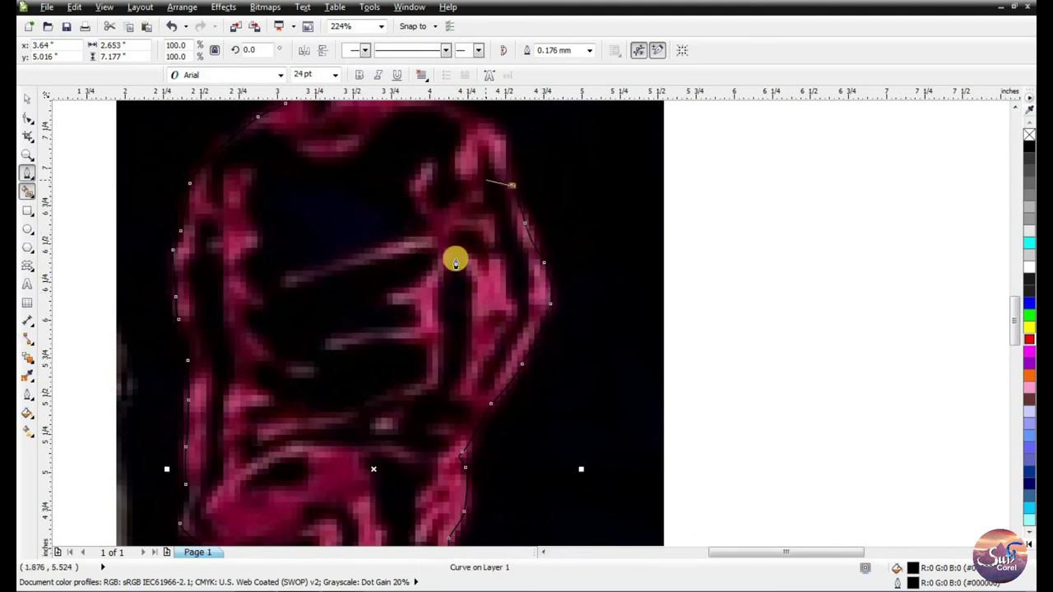
scroll(1016, 110, "up", 2)
scroll(1016, 109, "up", 2)
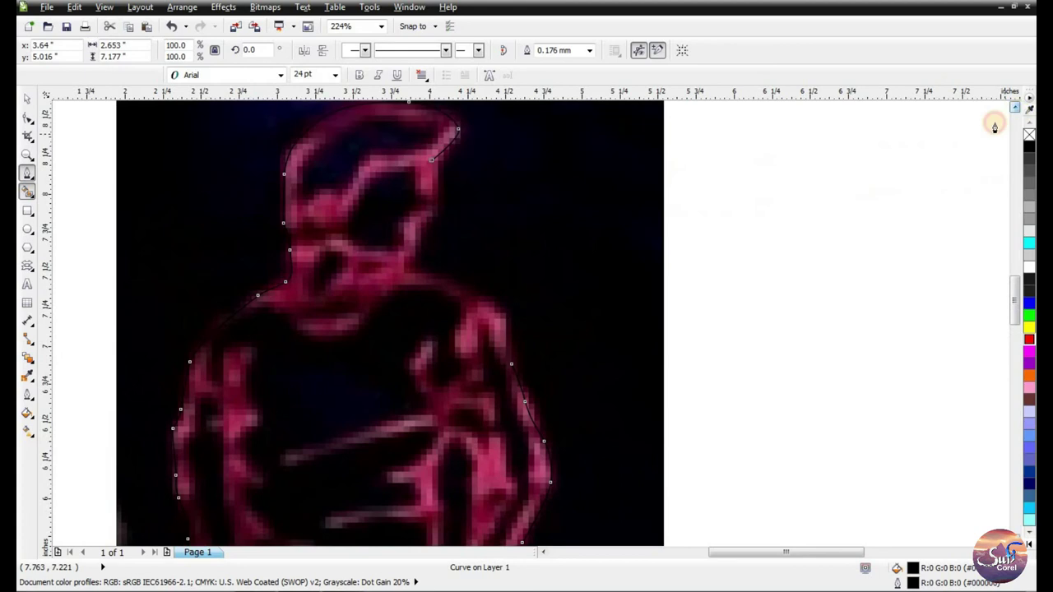
mouse_move(500, 309)
left_mouse_down()
mouse_move(404, 266)
mouse_move(432, 216)
mouse_move(434, 172)
mouse_move(451, 165)
left_mouse_up()
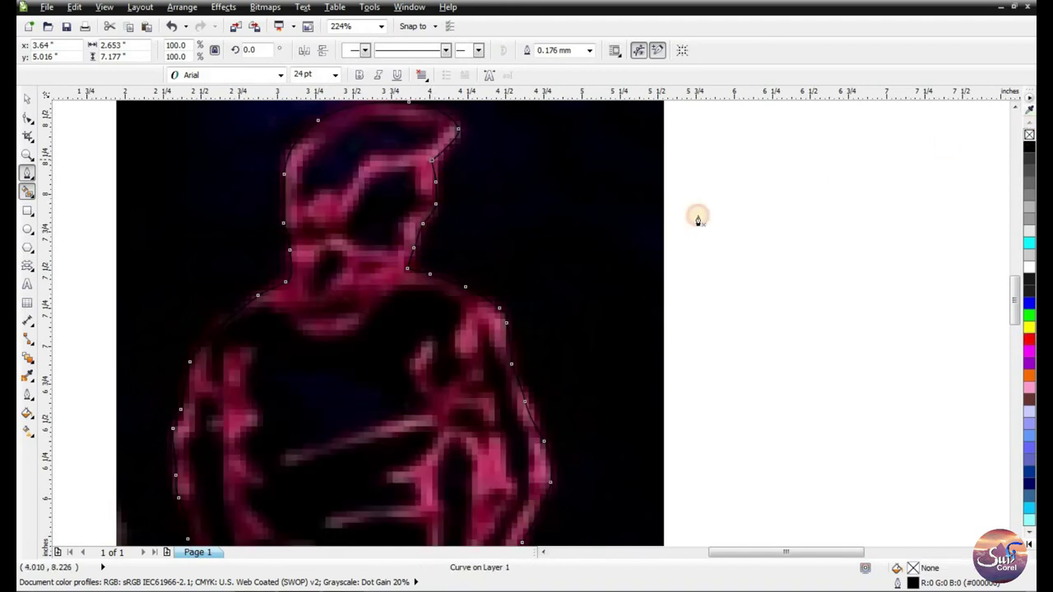
Draw a closed curve about 0.93 by 0.55 inches around the dark upper area inside the head.
mouse_move(296, 204)
left_mouse_down()
mouse_move(300, 160)
mouse_move(338, 129)
mouse_move(404, 112)
mouse_move(435, 134)
mouse_move(414, 154)
left_mouse_up()
left_click(363, 162)
left_click_drag(343, 190, 317, 196)
left_click(298, 208)
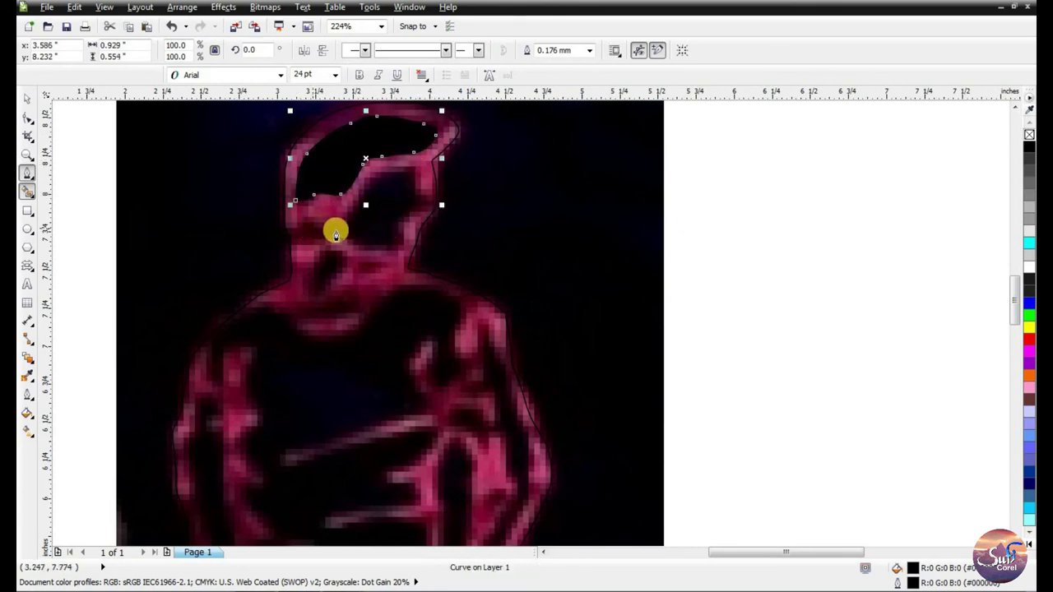
Draw closed curves around the dark face area and the two small dark patches below it near the collar.
left_click(352, 208)
mouse_move(385, 167)
left_mouse_down()
mouse_move(406, 165)
mouse_move(425, 210)
left_mouse_up()
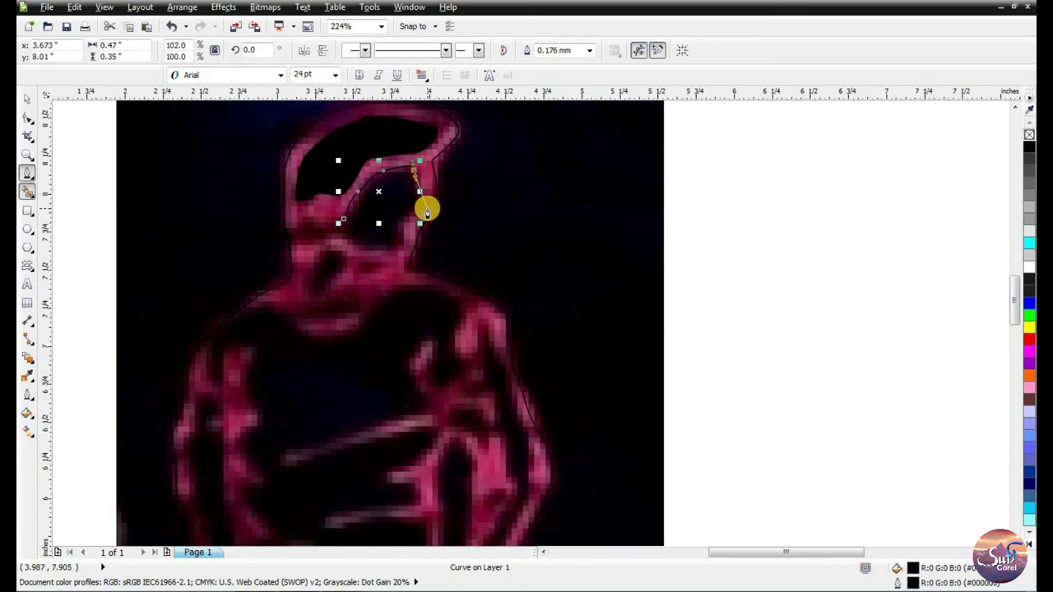
mouse_move(421, 212)
left_mouse_down()
mouse_move(404, 217)
mouse_move(398, 244)
mouse_move(366, 252)
mouse_move(336, 237)
mouse_move(289, 243)
mouse_move(287, 228)
mouse_move(342, 223)
left_mouse_up()
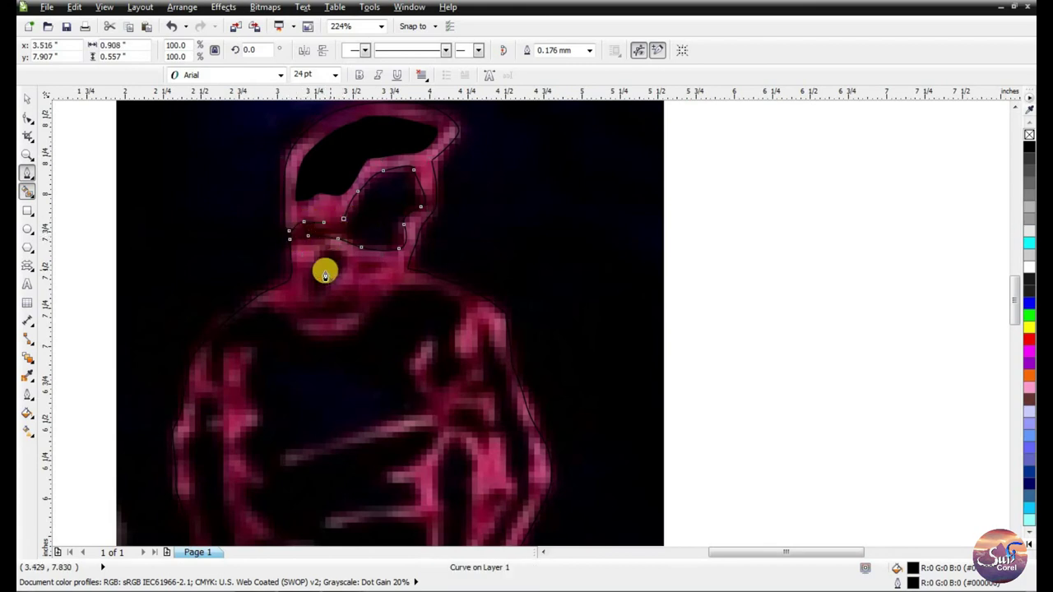
mouse_move(346, 269)
left_mouse_down()
mouse_move(335, 282)
mouse_move(299, 277)
mouse_move(379, 272)
mouse_move(309, 276)
left_mouse_up()
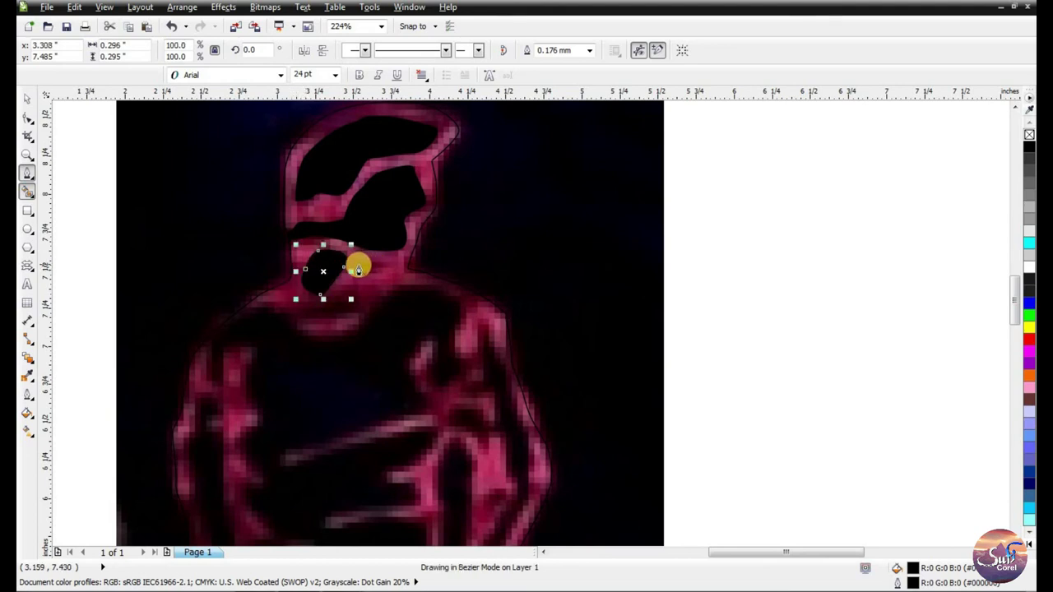
mouse_move(384, 275)
left_mouse_down()
mouse_move(353, 270)
mouse_move(352, 255)
left_mouse_up()
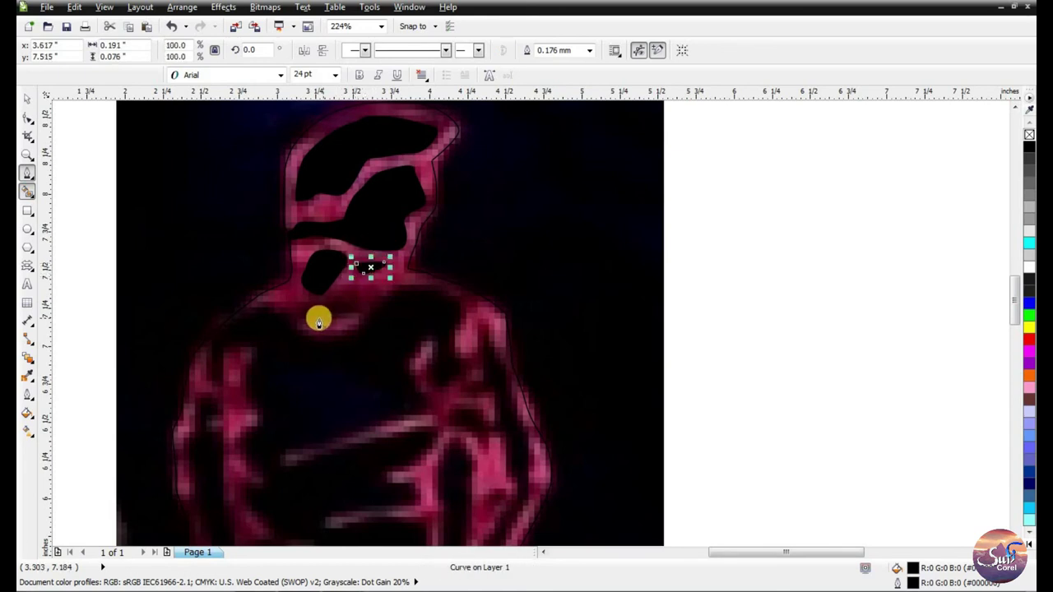
Start the inner torso curve at the collar and trace it around the right shoulder and the upper shirt folds.
left_click(357, 321)
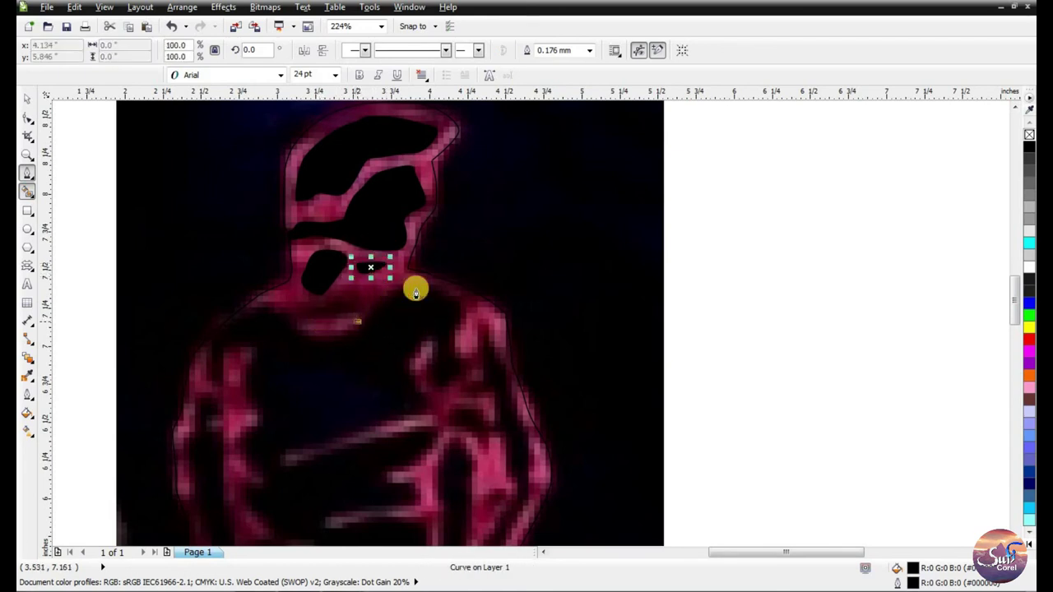
left_click_drag(419, 288, 458, 310)
left_click(458, 355)
left_click_drag(455, 377, 403, 371)
left_click_drag(414, 418, 290, 463)
left_click_drag(429, 435, 327, 522)
Continue the inner torso curve around the lower shirt folds and the gap beside the arm, down past the waist.
scroll(326, 522, "down", 2)
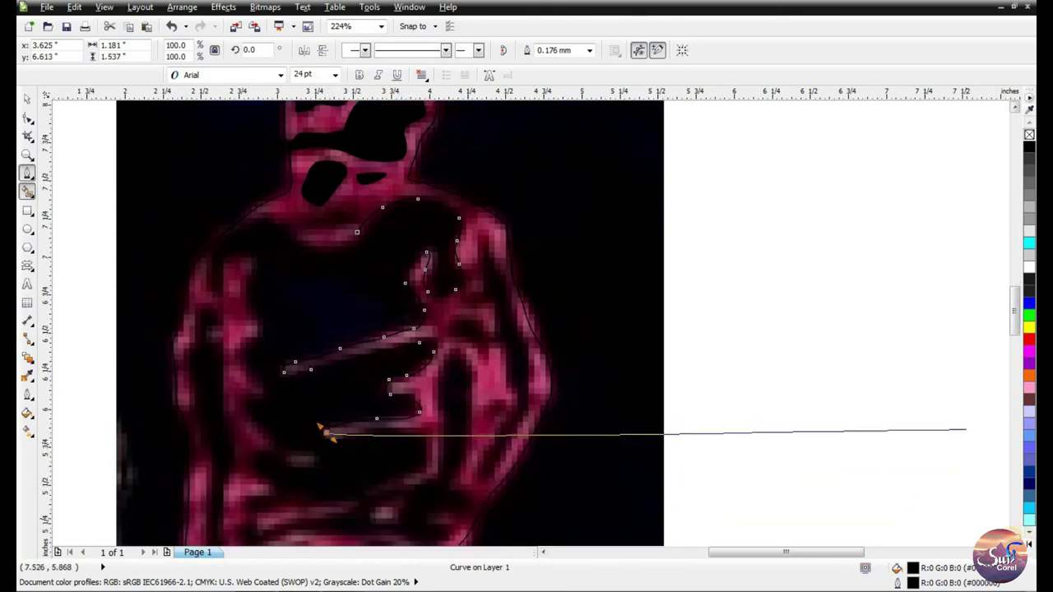
scroll(360, 391, "down", 2)
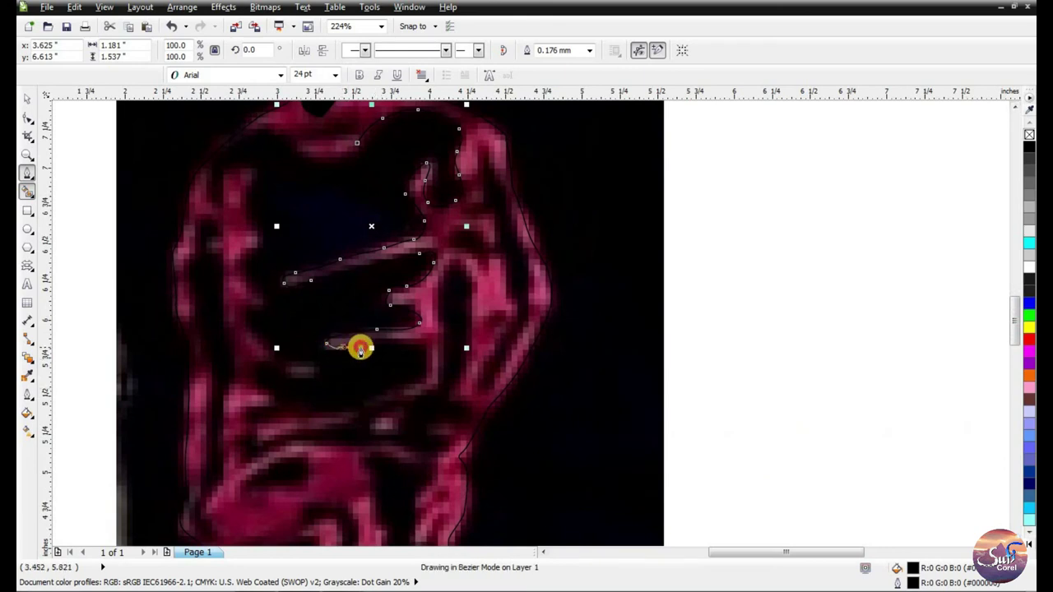
left_click_drag(413, 337, 419, 343)
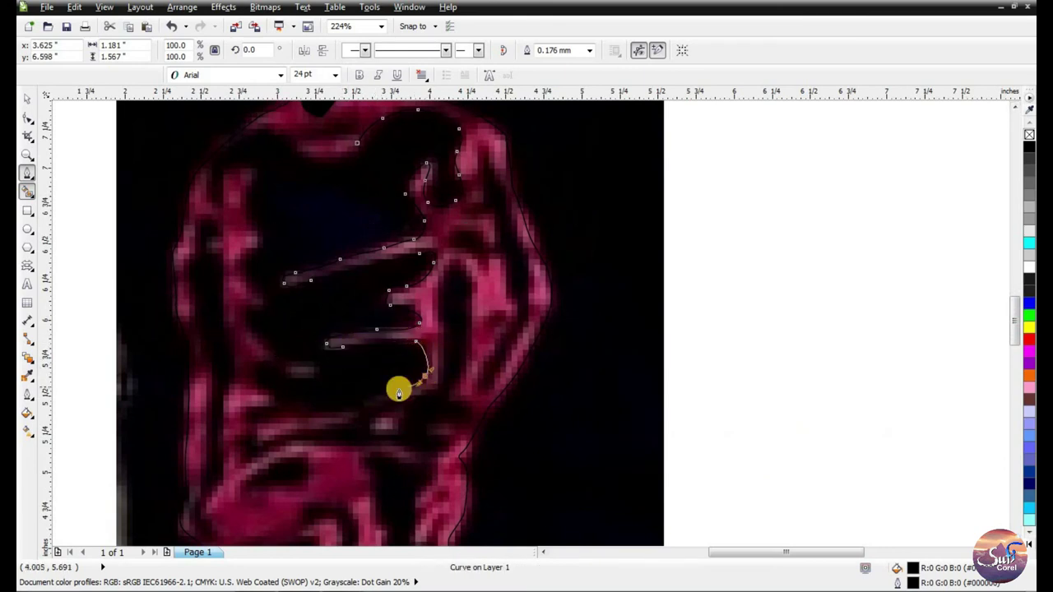
mouse_move(378, 411)
left_mouse_down()
mouse_move(404, 420)
mouse_move(402, 397)
mouse_move(430, 393)
mouse_move(440, 325)
left_mouse_up()
left_click(467, 273)
left_click(466, 360)
left_click(469, 415)
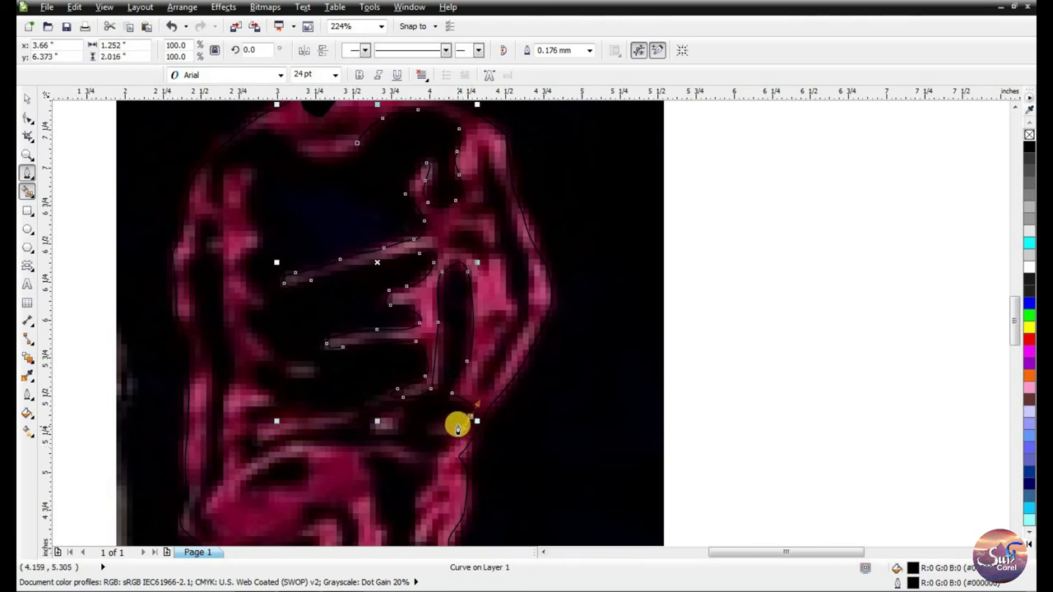
left_click_drag(445, 443, 413, 496)
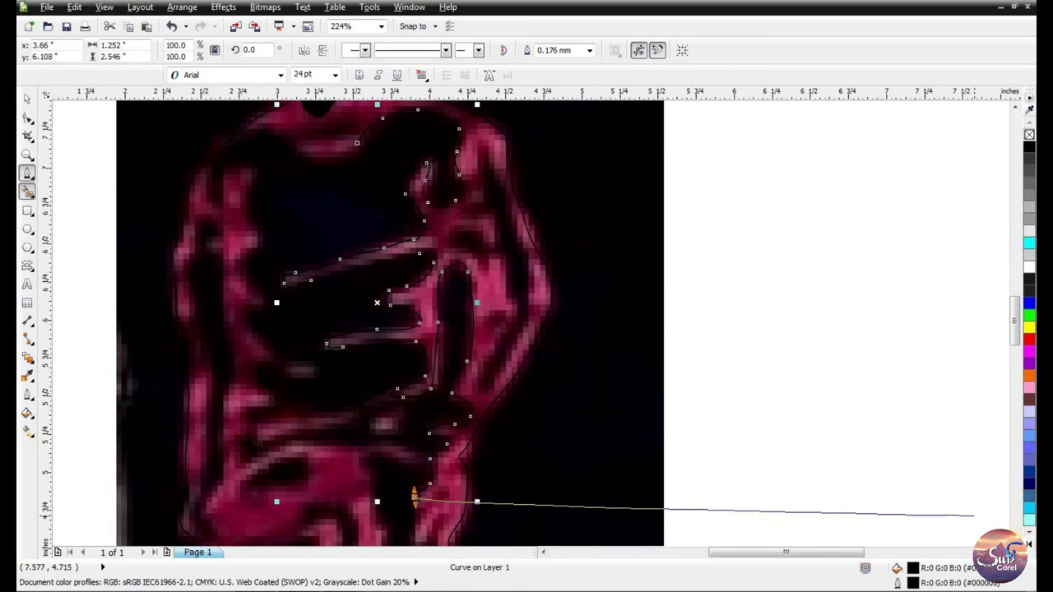
Trace the inner torso curve around the right hand, down the inside of the thigh and back up to the waist.
scroll(414, 496, "down", 3)
left_click_drag(414, 393, 436, 438)
left_click(435, 479)
scroll(594, 509, "down", 3)
mouse_move(445, 398)
left_mouse_down()
mouse_move(439, 439)
mouse_move(391, 421)
mouse_move(398, 409)
mouse_move(362, 353)
mouse_move(367, 194)
mouse_move(380, 187)
left_mouse_up()
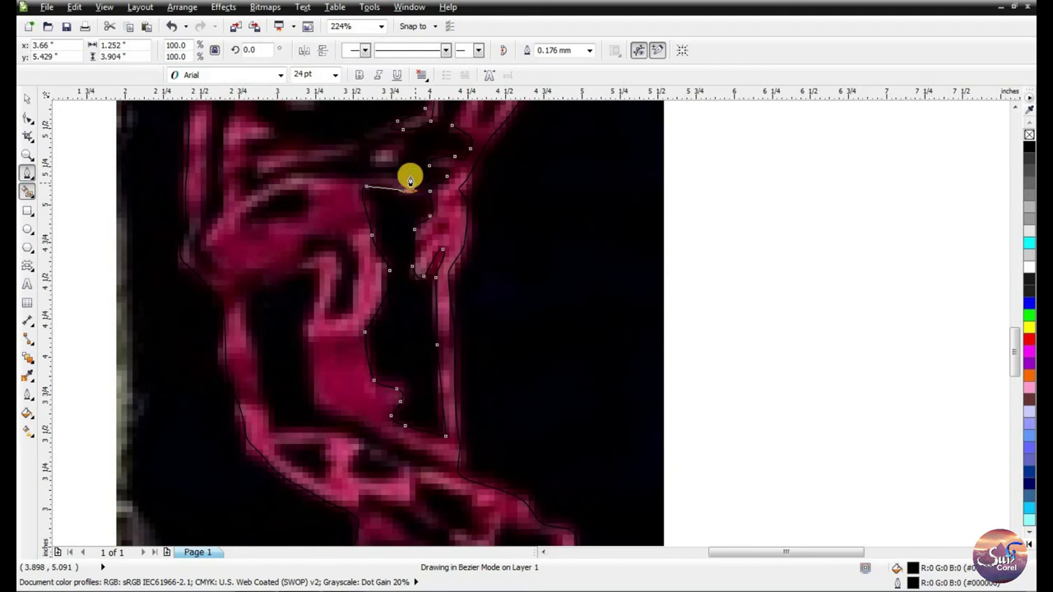
Trace the inner torso curve along the waist folds, left shirt edge and left shoulder, closing it at the collar at about 1.76 by 3.90 inches.
left_click_drag(284, 173, 621, 105)
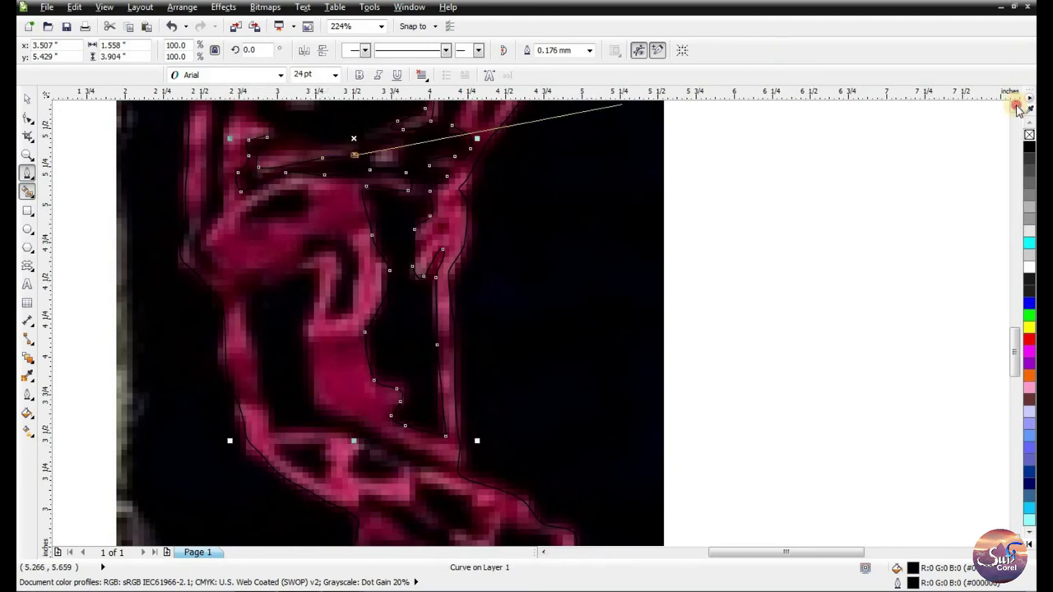
scroll(1018, 109, "up", 2)
mouse_move(371, 296)
left_mouse_down()
mouse_move(357, 279)
mouse_move(326, 275)
mouse_move(283, 286)
mouse_move(275, 260)
mouse_move(247, 251)
mouse_move(270, 216)
mouse_move(250, 167)
mouse_move(265, 171)
mouse_move(252, 137)
mouse_move(237, 129)
mouse_move(292, 97)
left_mouse_up()
left_click(1015, 108)
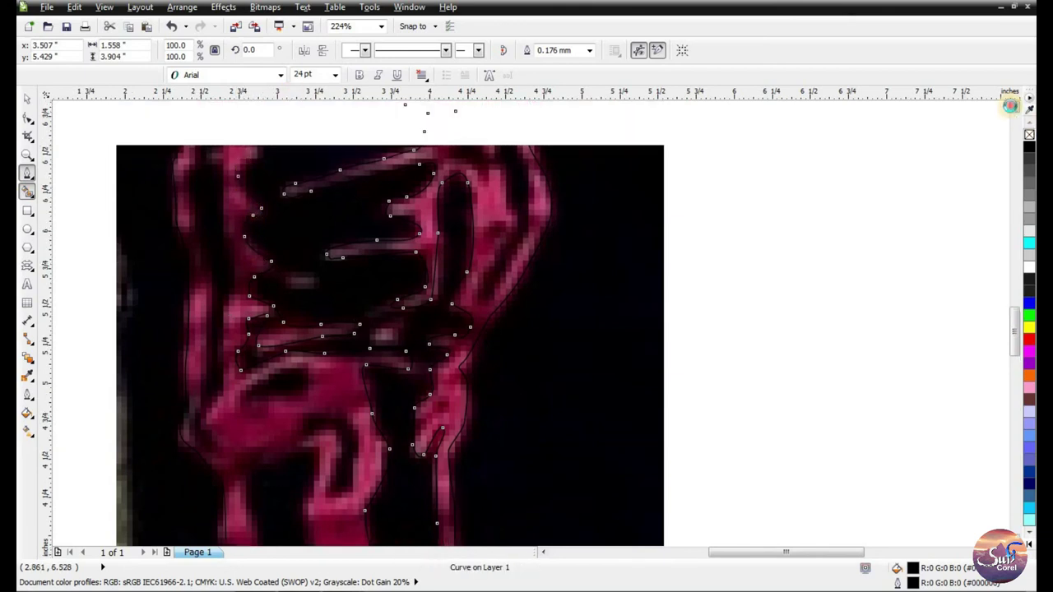
mouse_move(271, 339)
left_mouse_down()
mouse_move(242, 232)
mouse_move(249, 220)
mouse_move(228, 218)
mouse_move(221, 254)
mouse_move(206, 244)
mouse_move(206, 224)
mouse_move(249, 176)
mouse_move(289, 181)
mouse_move(313, 208)
mouse_move(325, 204)
mouse_move(290, 190)
mouse_move(294, 176)
mouse_move(335, 179)
mouse_move(303, 184)
mouse_move(308, 205)
mouse_move(362, 194)
left_mouse_up()
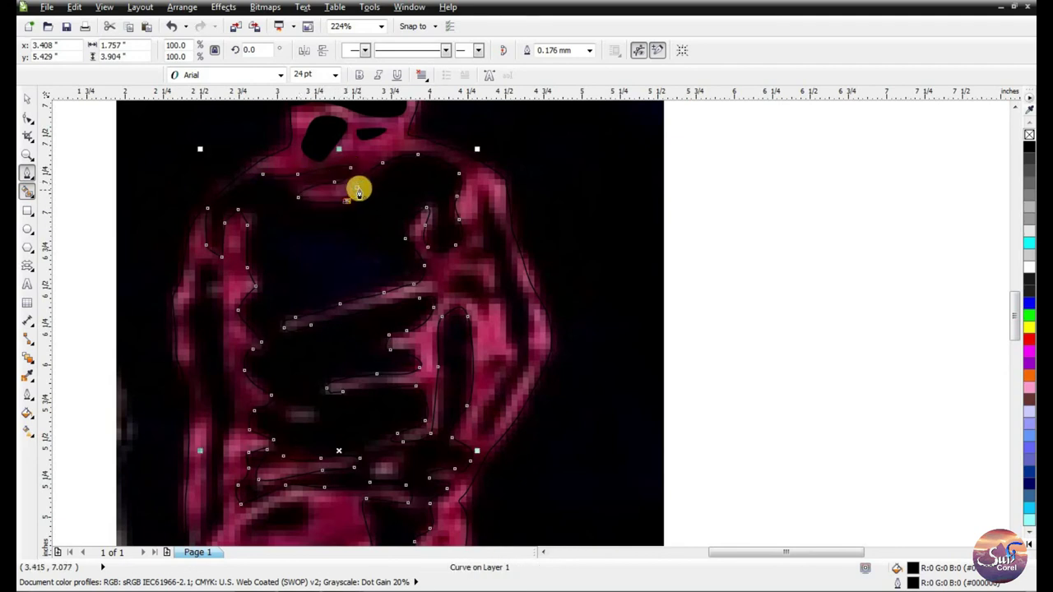
Fill the inner torso shape and the traced shapes inside the head with white.
left_click(1029, 265)
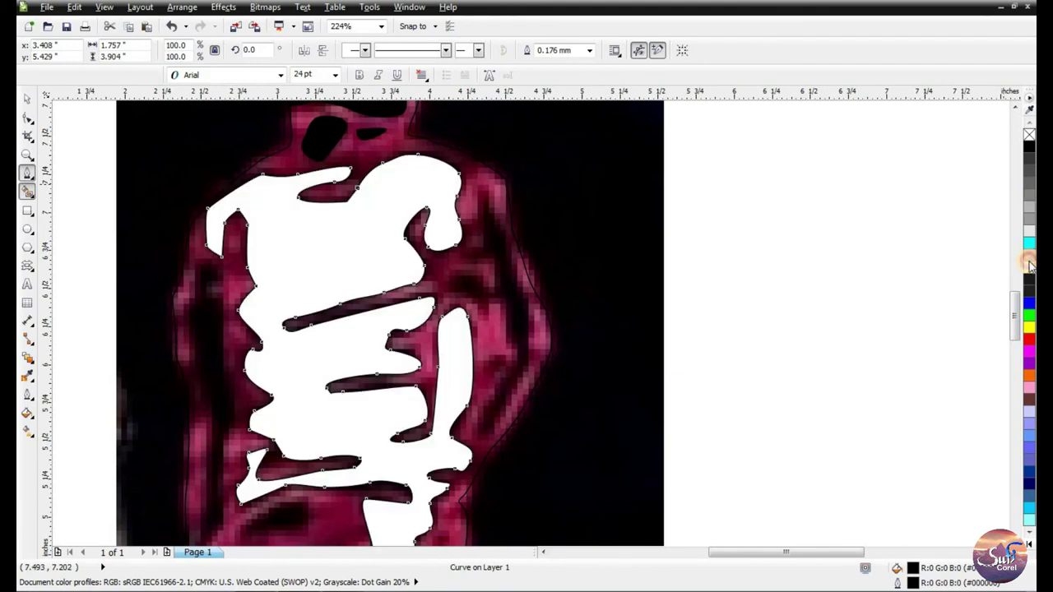
scroll(434, 229, "down", 3)
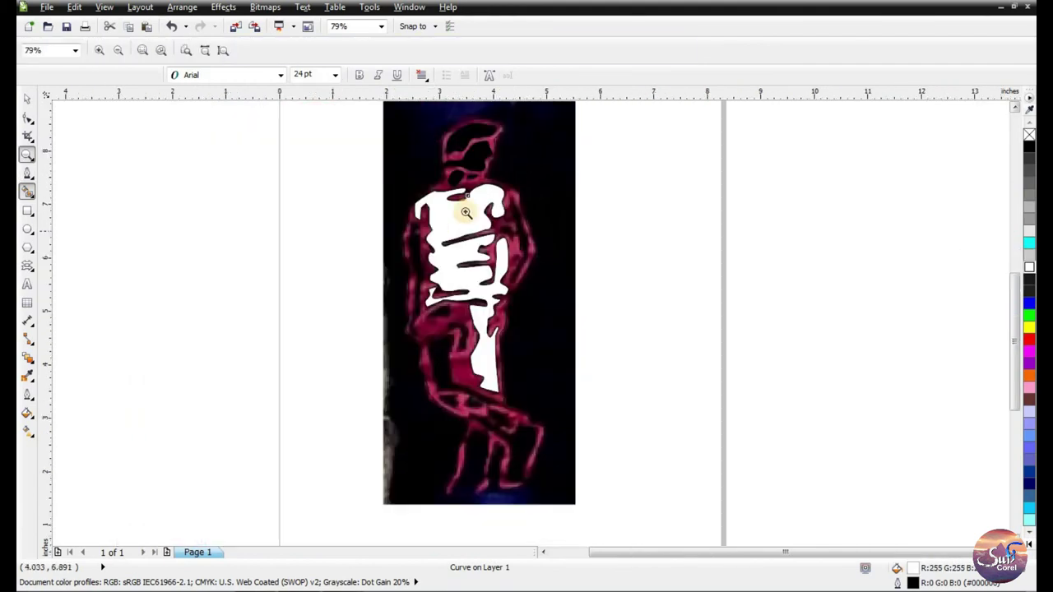
left_click(27, 98)
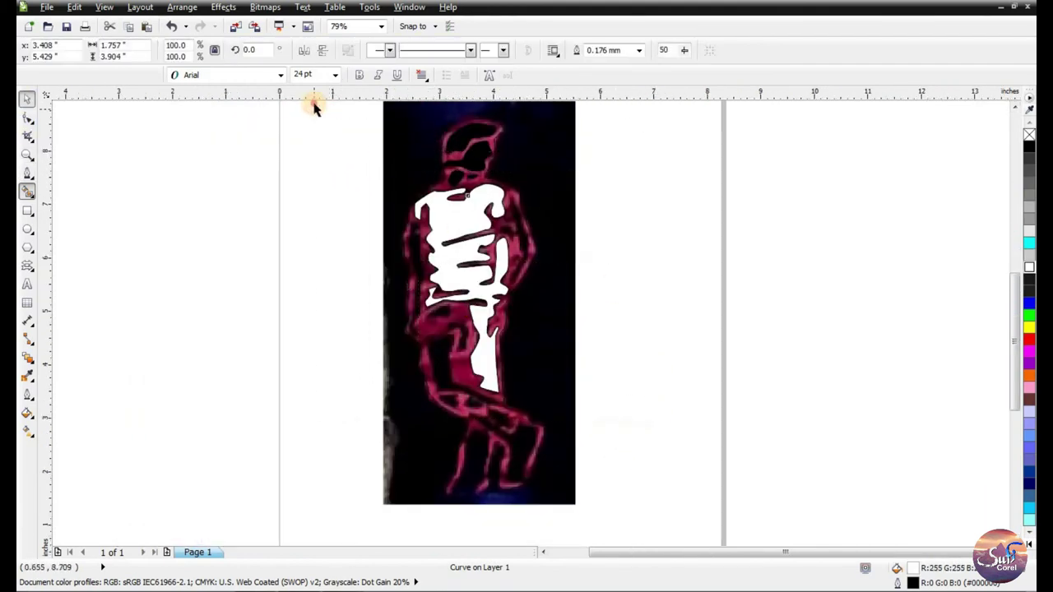
scroll(642, 139, "up", 1)
key("ctrl+a")
left_click(1029, 266)
key("Escape")
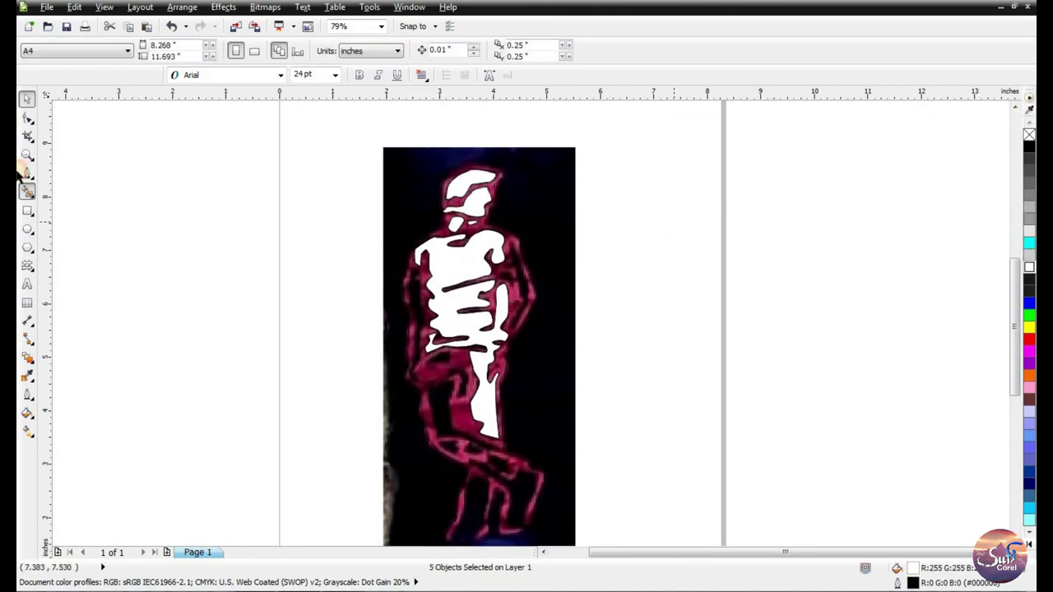
Draw a closed curve about 0.54 by 1.6 inches around the dark area inside the bent right arm and fill it white.
key("z")
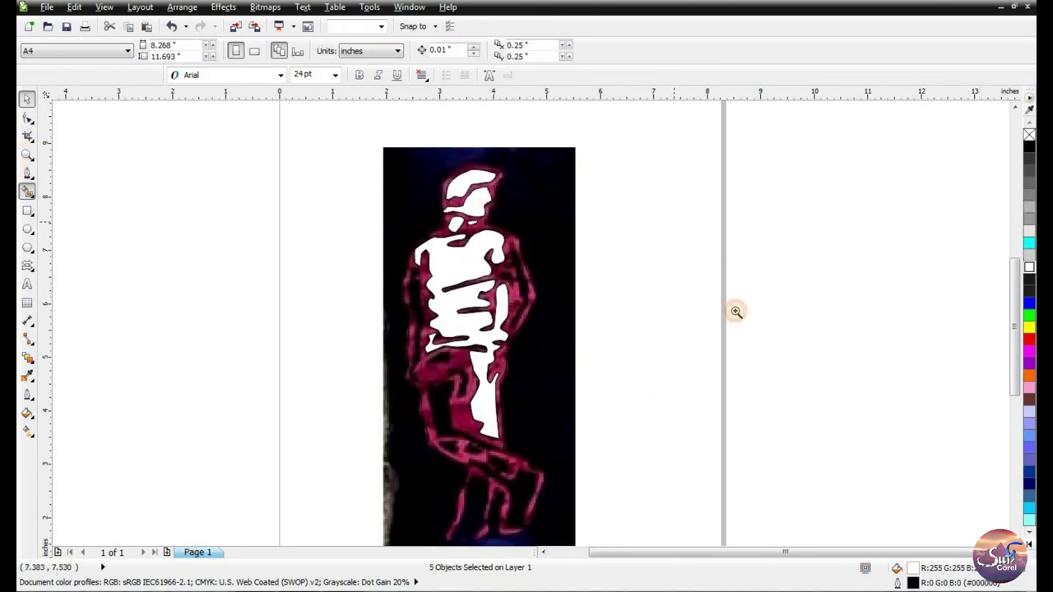
left_click(394, 214)
left_click_drag(335, 155, 726, 489)
left_click(24, 174)
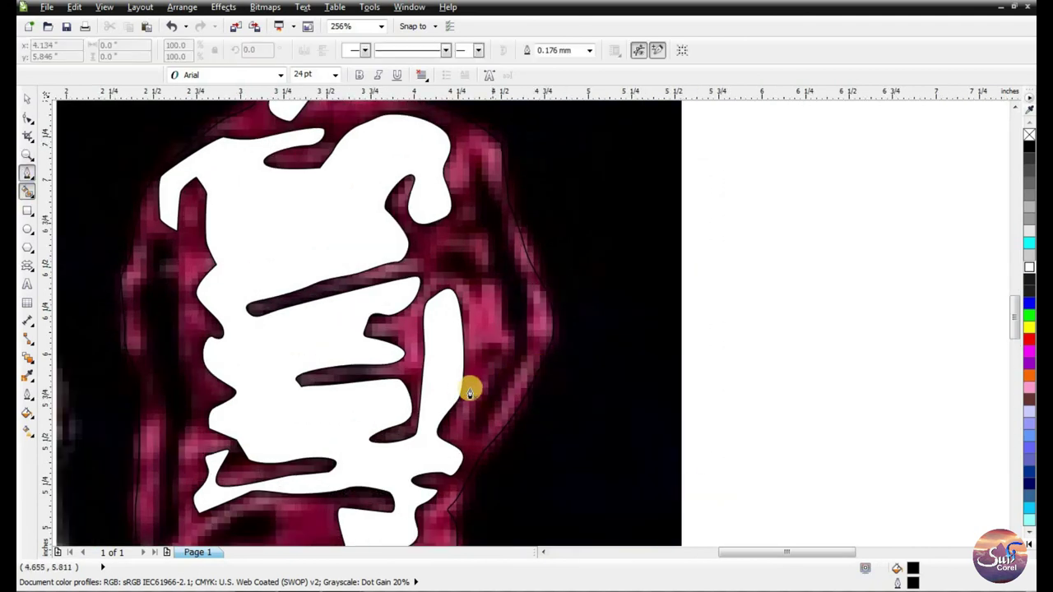
left_click(510, 345)
mouse_move(499, 298)
left_mouse_down()
mouse_move(458, 246)
mouse_move(477, 263)
left_mouse_up()
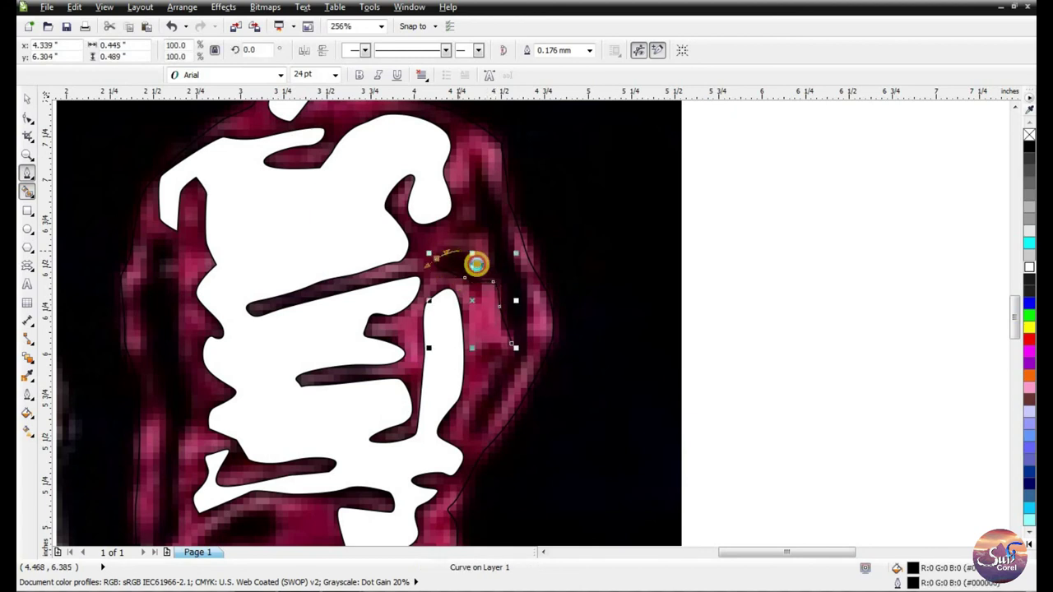
mouse_move(459, 221)
left_mouse_down()
mouse_move(469, 219)
mouse_move(470, 184)
mouse_move(482, 170)
mouse_move(524, 284)
mouse_move(496, 406)
mouse_move(483, 435)
mouse_move(469, 435)
mouse_move(507, 346)
left_mouse_up()
left_click(440, 303)
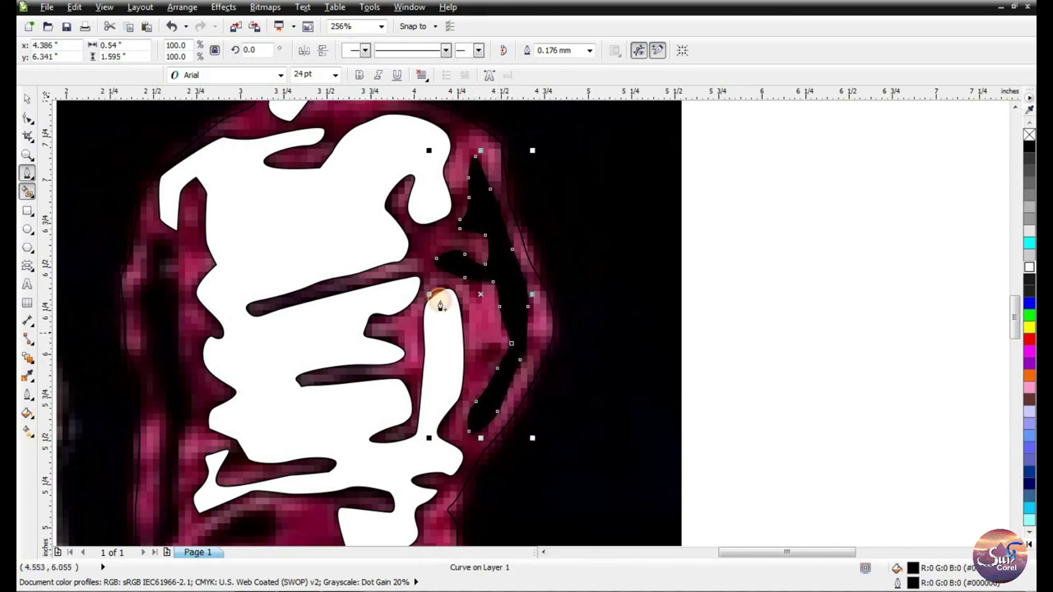
left_click(1028, 267)
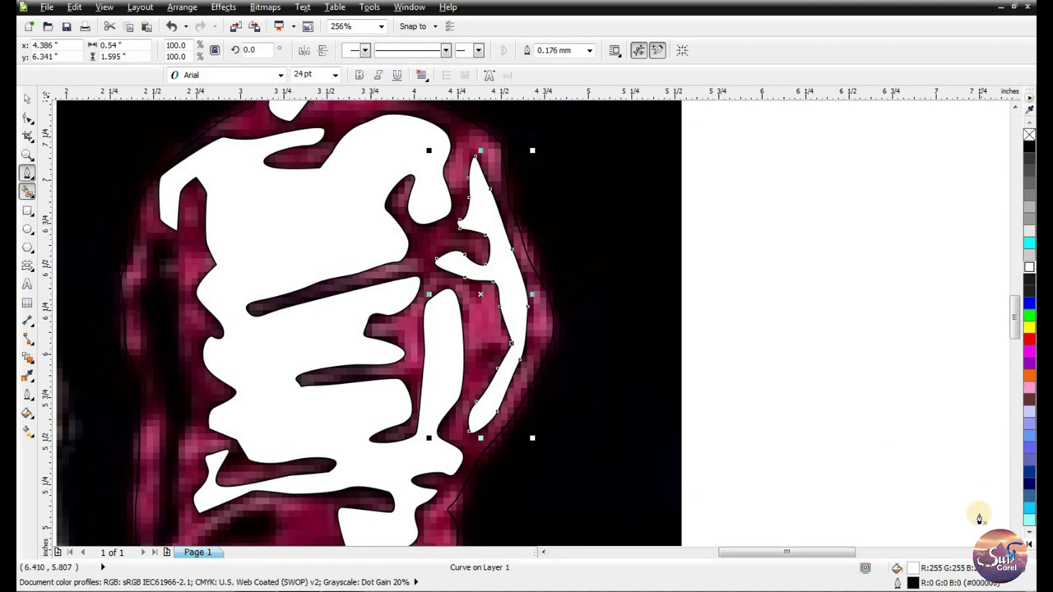
Draw a closed curve about 0.45 by 0.21 inches around the dark spot below the shirt hem and fill it white.
scroll(368, 323, "down", 5)
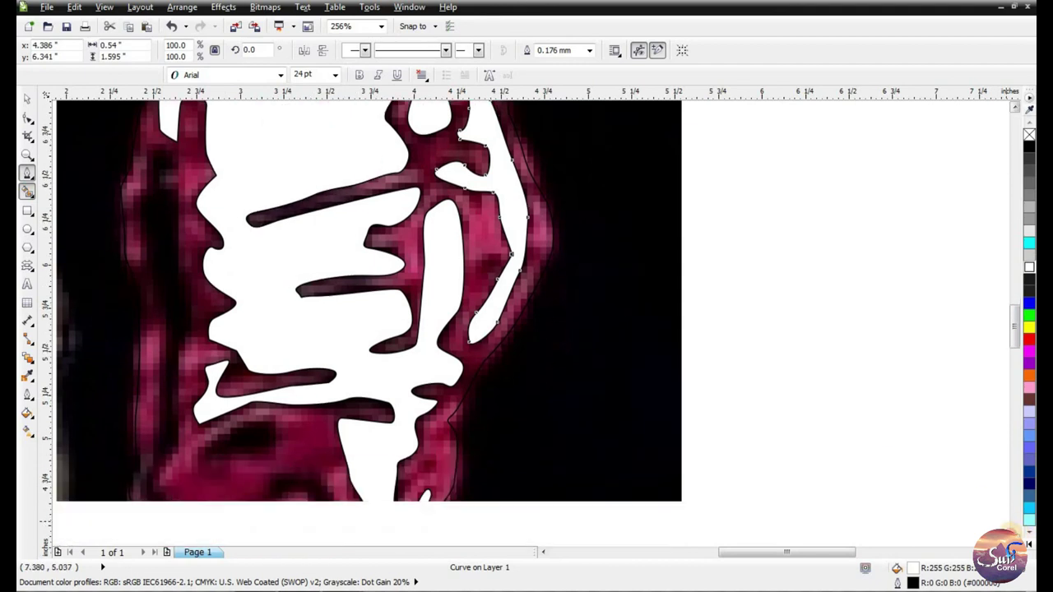
scroll(221, 378, "down", 2)
left_click(221, 378)
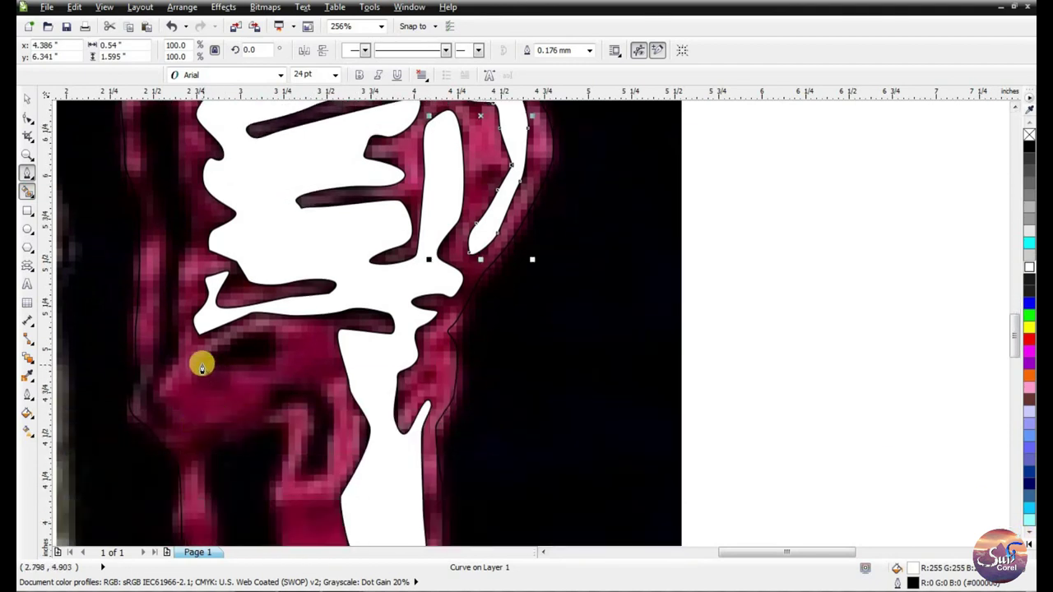
left_click(217, 348)
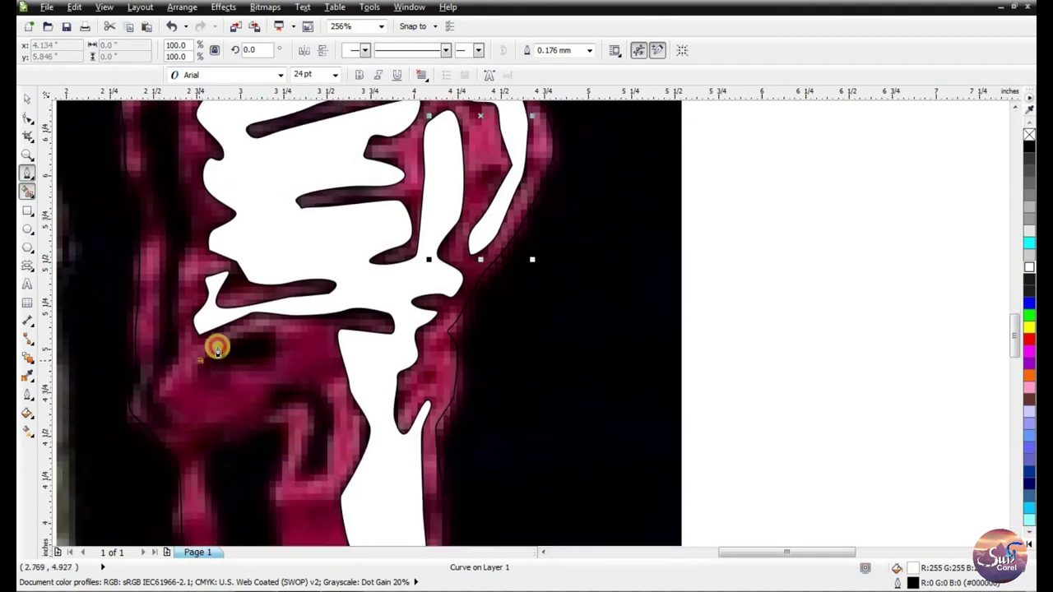
left_click(278, 345)
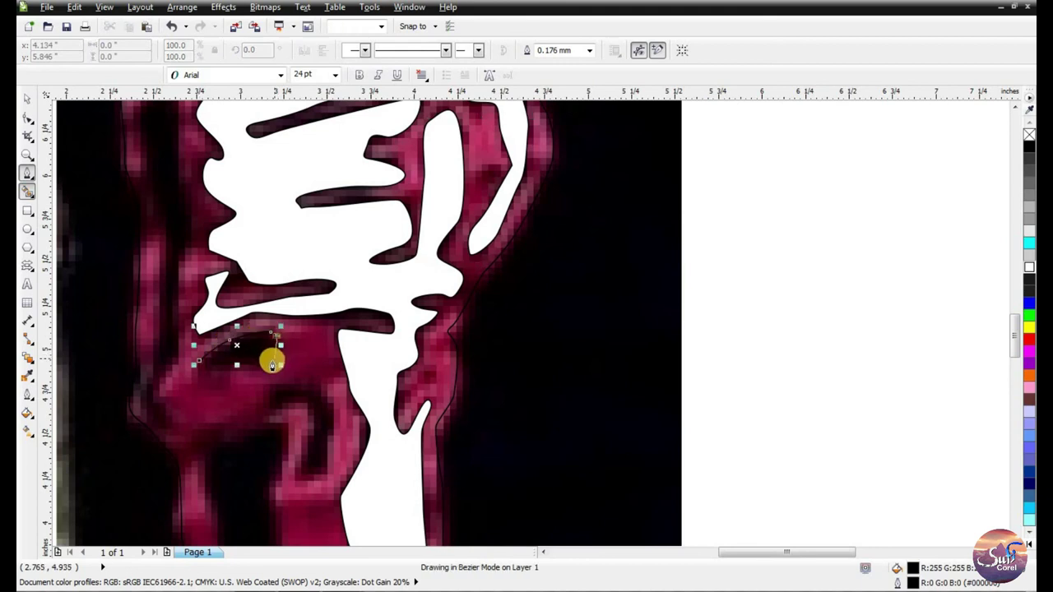
left_click(199, 365)
left_click(1028, 267)
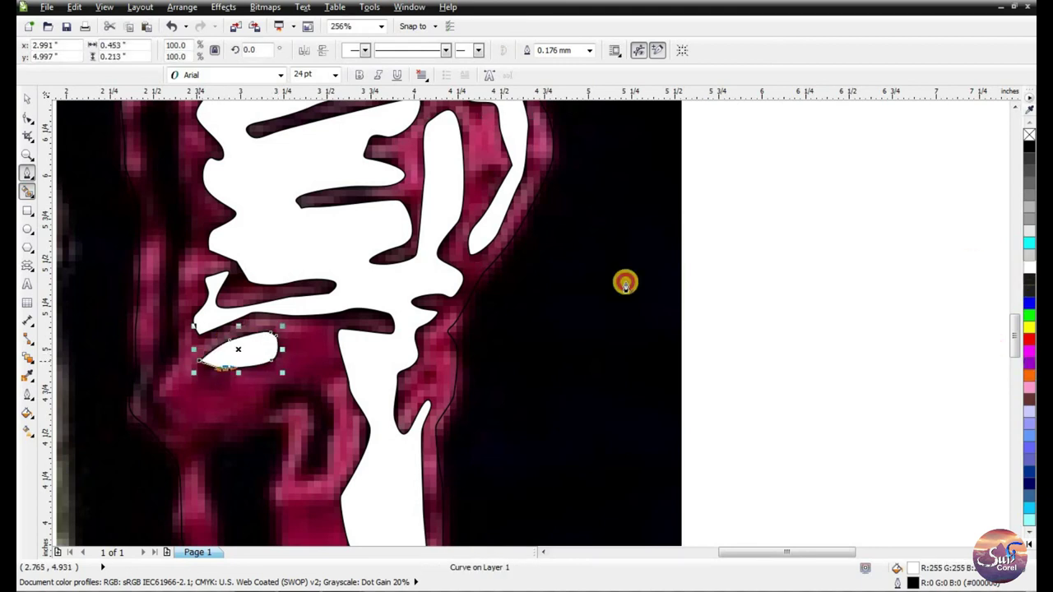
Draw a hook-shaped closed curve about 0.38 by 0.53 inches around the dark area on the upper thigh and fill it white.
left_click(266, 409)
left_click_drag(322, 390, 321, 477)
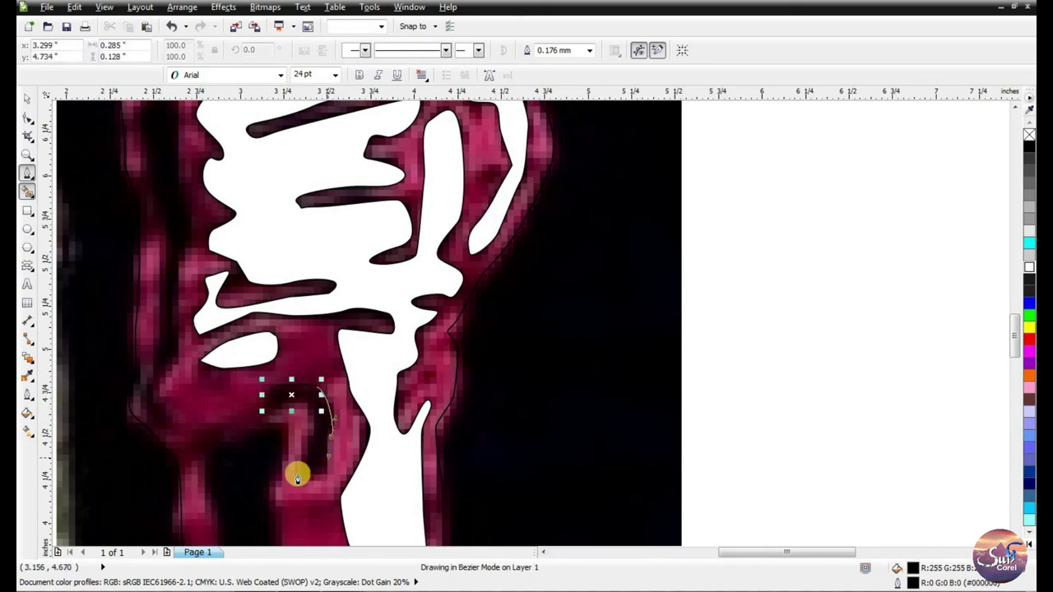
left_click(306, 442)
left_click_drag(275, 404, 403, 407)
left_click(1030, 269)
left_click_drag(270, 406, 447, 404)
Draw a closed curve about 0.26 by 2.11 inches around the long dark strip inside the straight arm and fill it white.
key("z")
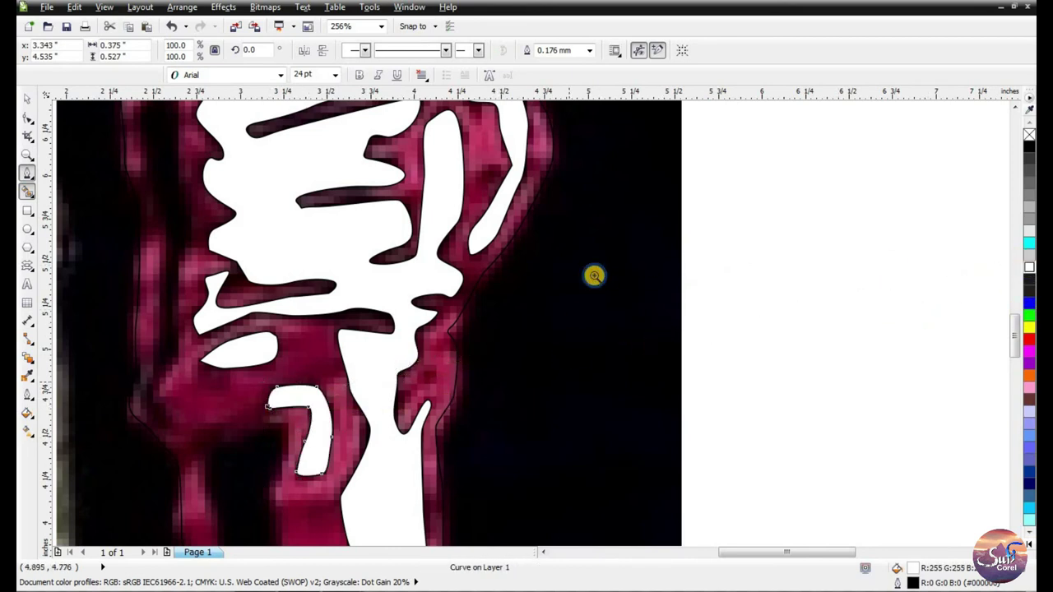
right_click(594, 275)
right_click(573, 308)
left_click_drag(376, 223, 579, 421)
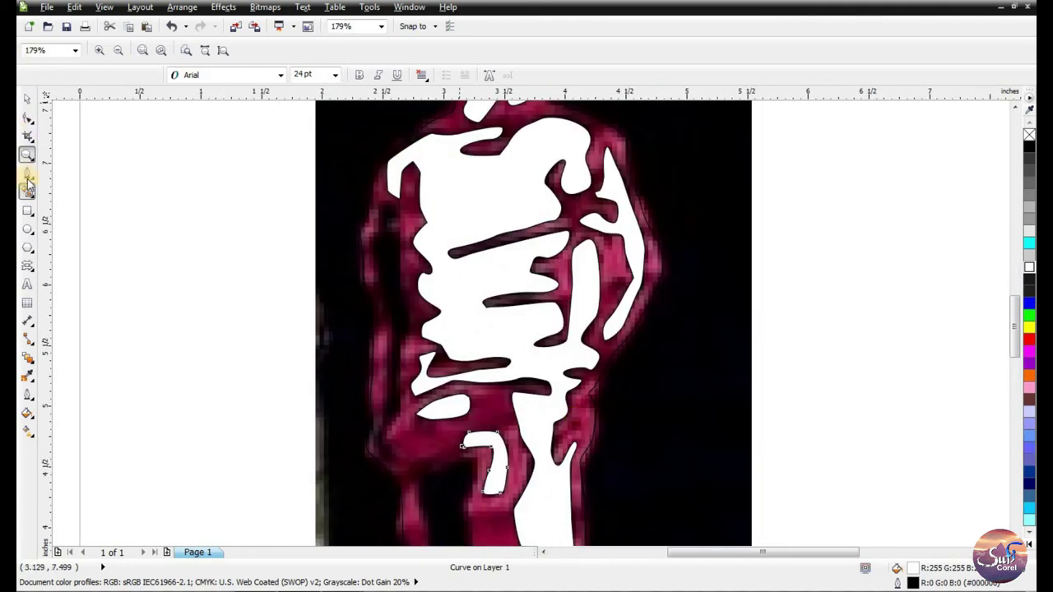
key("F5")
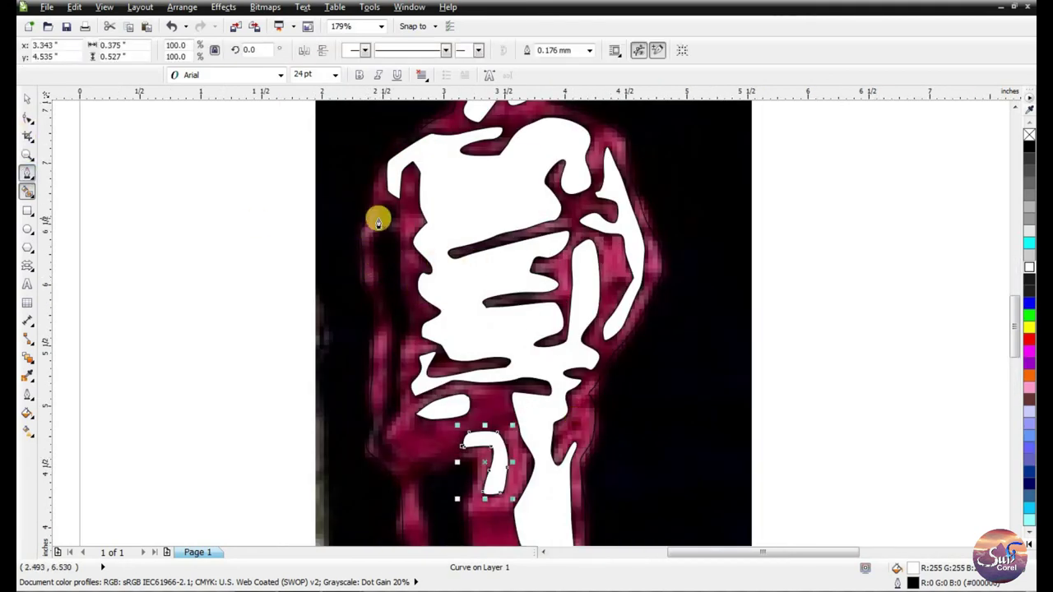
left_click(384, 209)
left_click_drag(398, 214, 402, 281)
left_click_drag(398, 404, 380, 217)
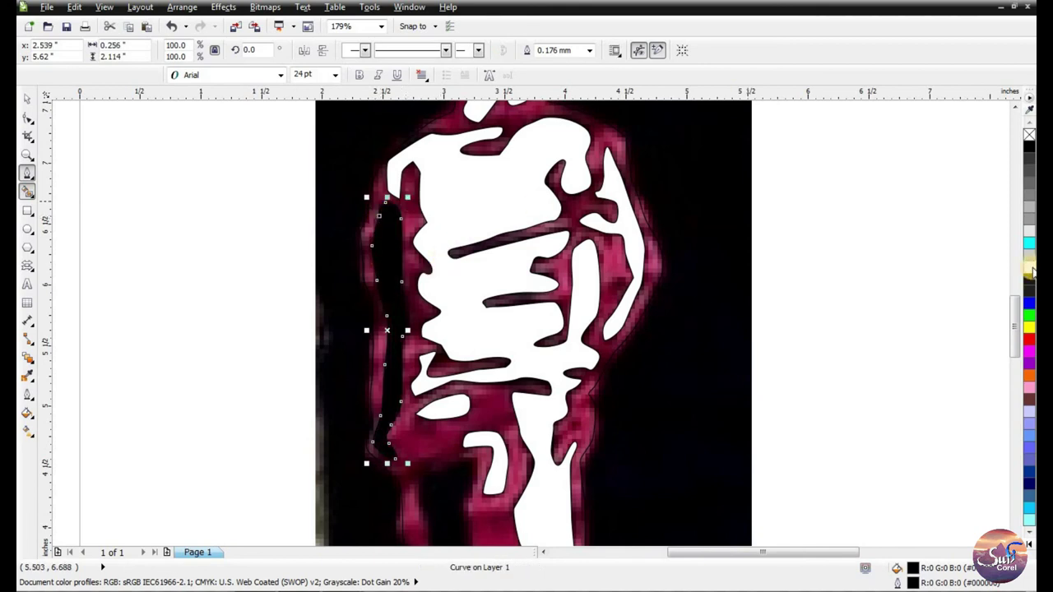
left_click(1030, 268)
Start a curve at the thigh's upper inner edge and trace it down and across to the far tip of the knee fold.
scroll(788, 188, "down", 5)
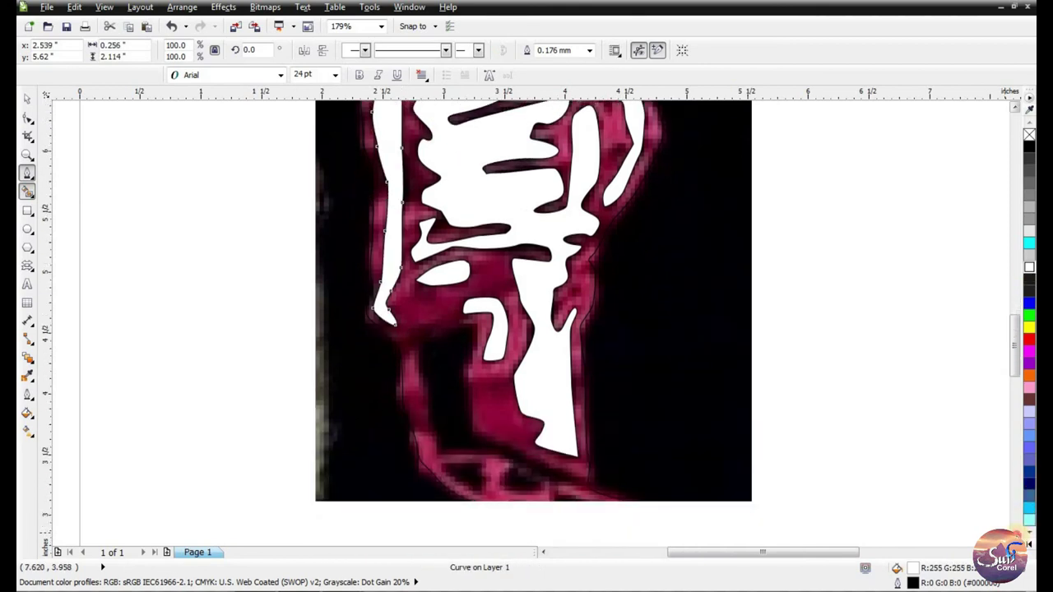
left_click(469, 196)
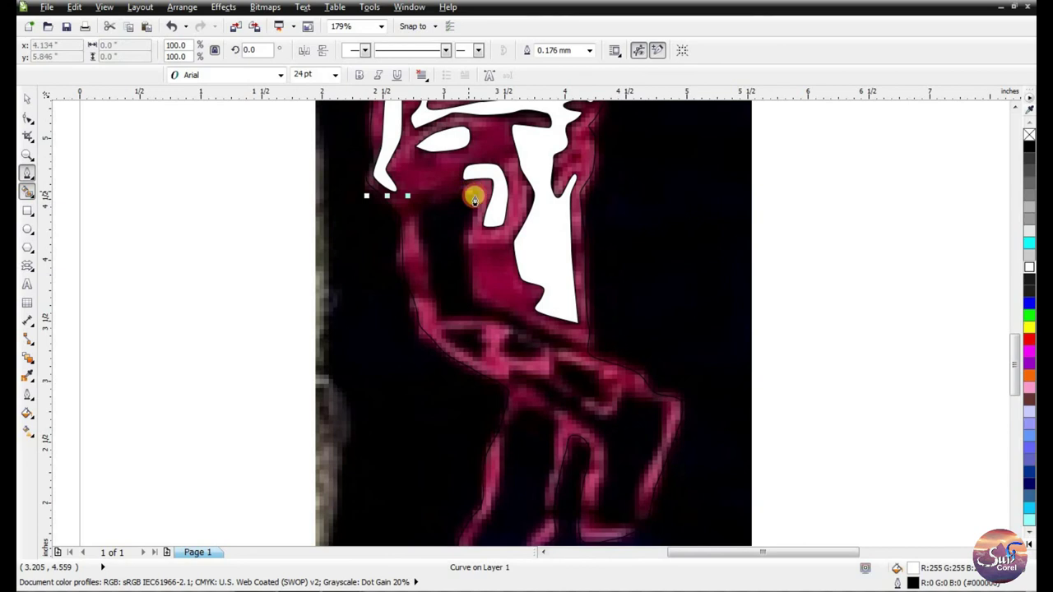
left_click(465, 236)
left_click(476, 297)
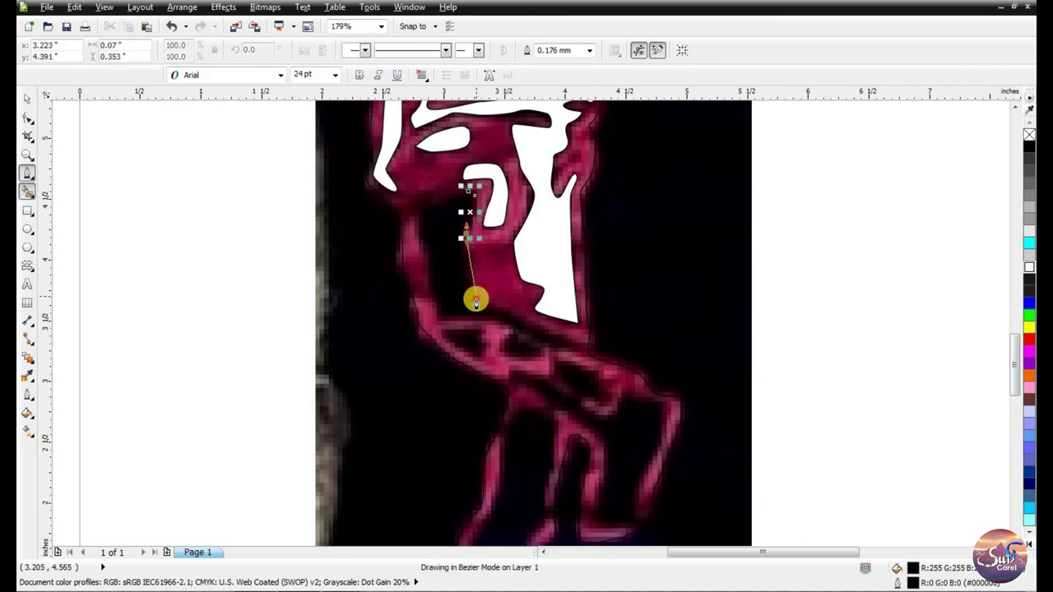
left_click(515, 316)
left_click(580, 347)
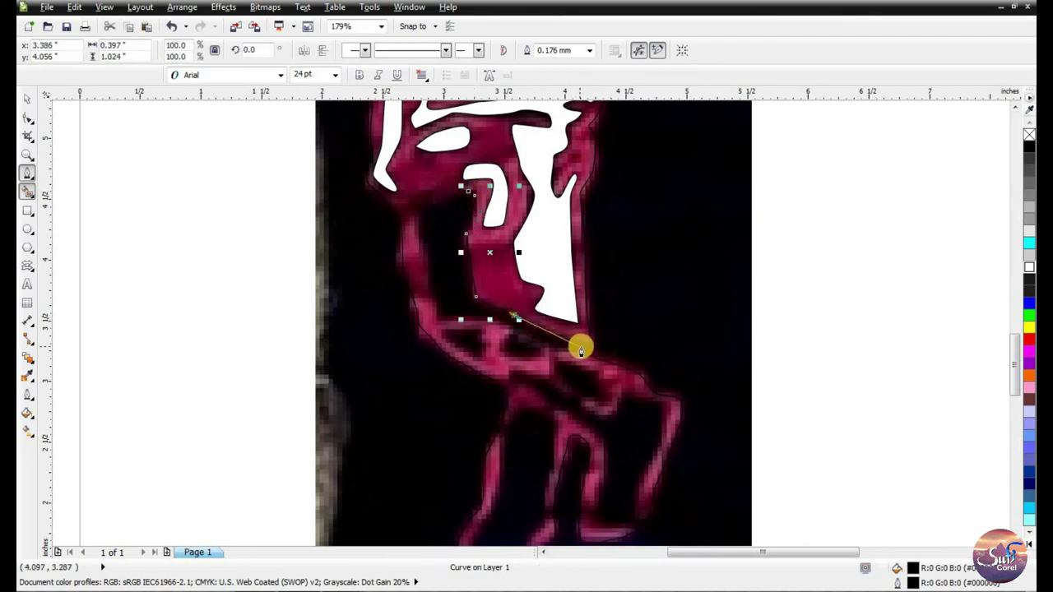
Trace back under the knee fold and up the thigh's outer edge, close the curve at about 1.42 by 1.40 inches and fill it white.
left_click_drag(501, 357, 499, 328)
left_click(481, 320)
left_click(440, 319)
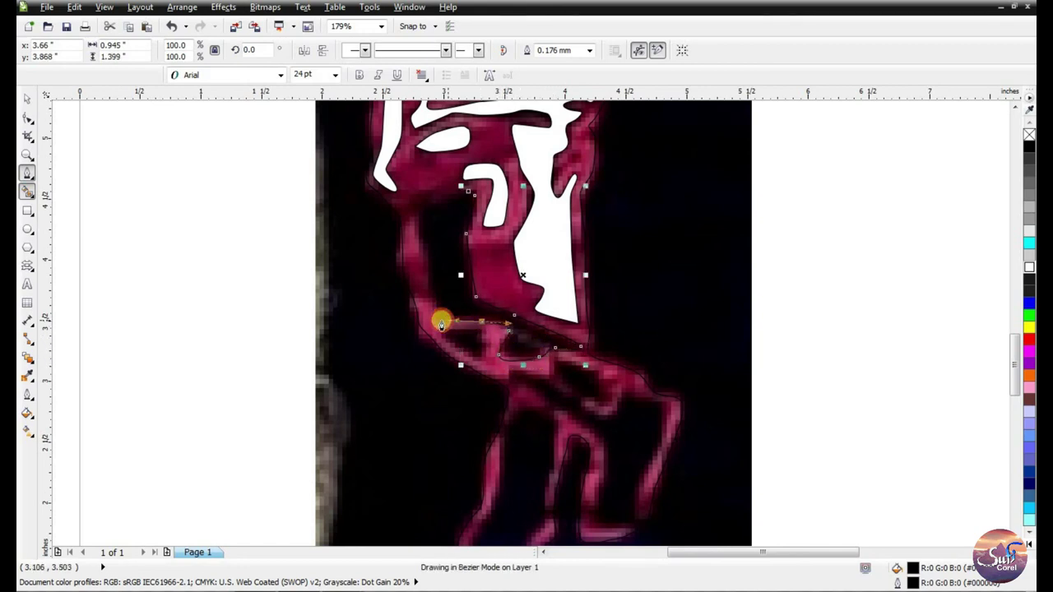
left_click(427, 276)
left_click(422, 247)
left_click(408, 210)
left_click_drag(425, 192, 467, 191)
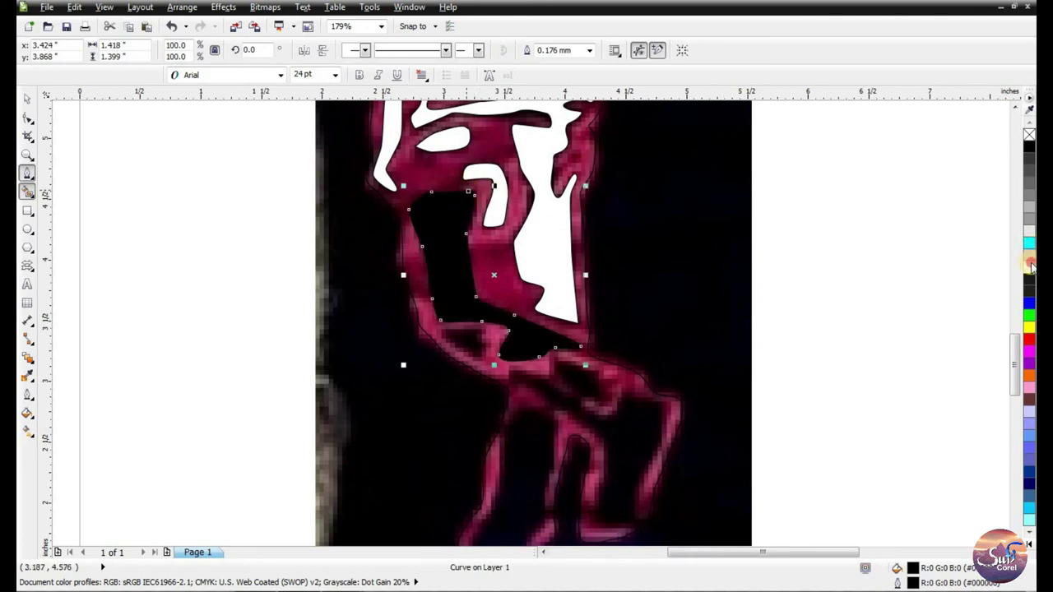
left_click(1028, 265)
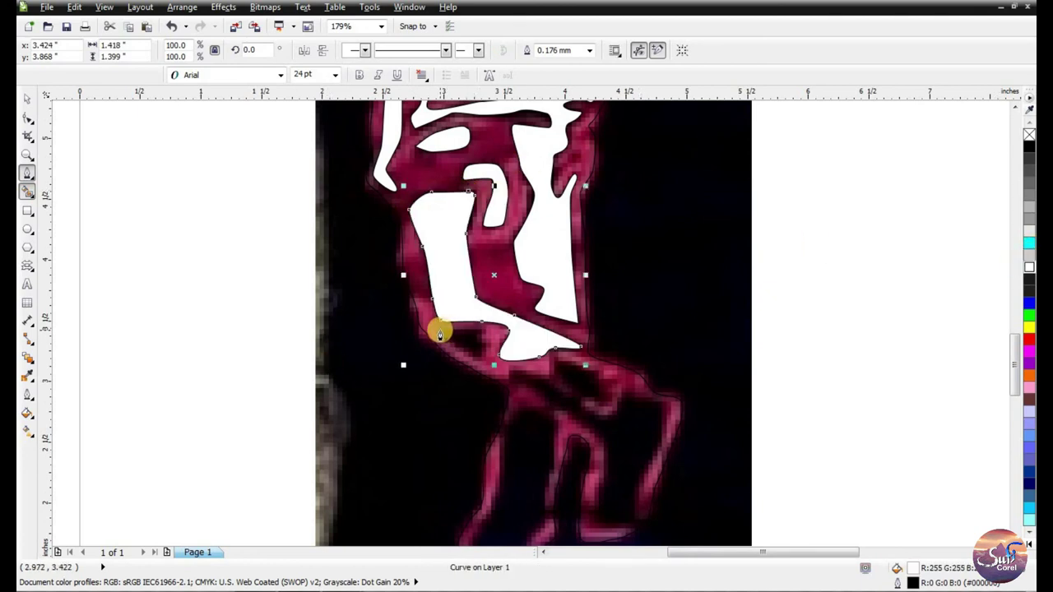
Draw a triangular closed curve about 0.33 by 0.26 inches around the dark area at the bent knee and fill it white.
left_click(441, 333)
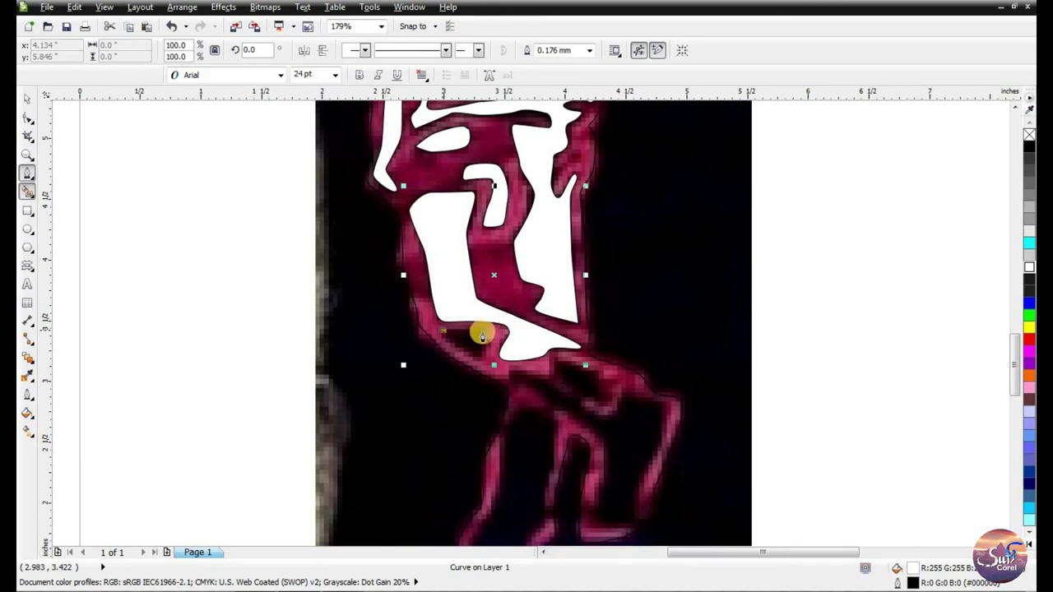
left_click(484, 332)
left_click(479, 365)
left_click(440, 329)
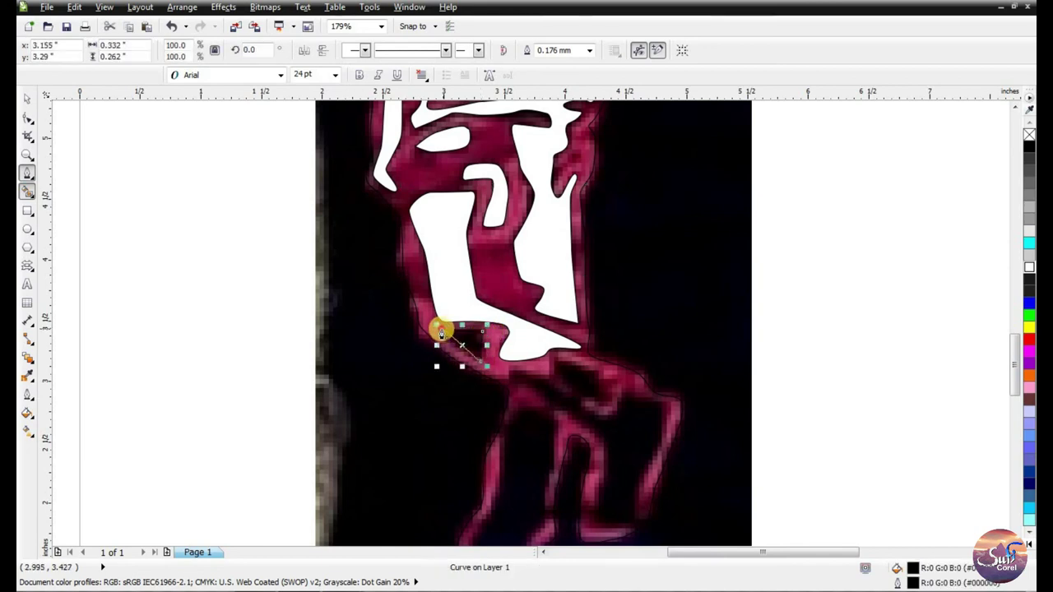
left_click(1028, 270)
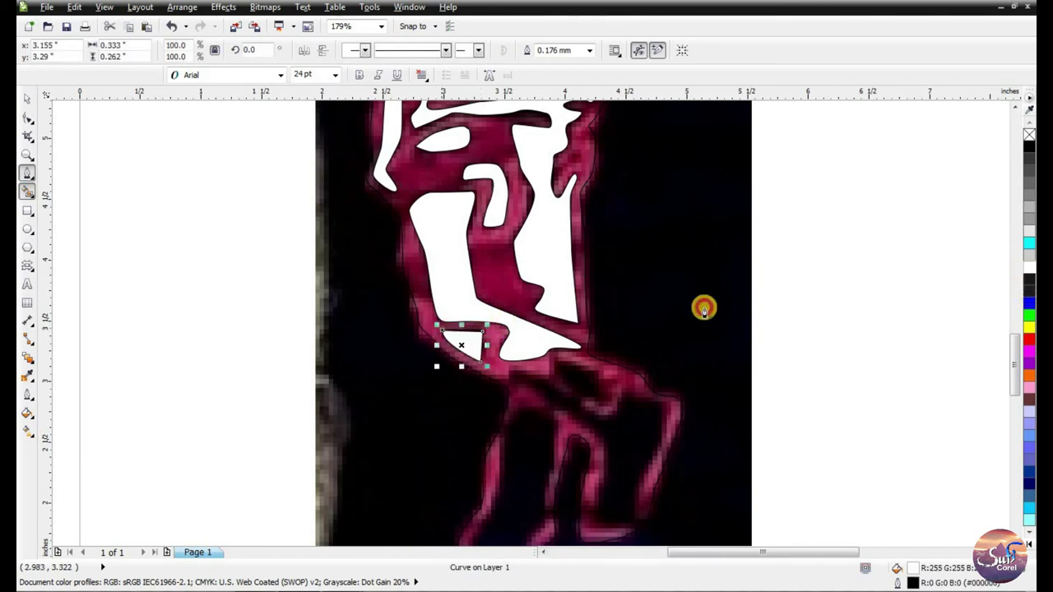
Trace a curve from below the knee around the crossed calf and rear foot, then down the inner edge of the front shin.
left_click(519, 374)
mouse_move(555, 376)
left_mouse_down()
mouse_move(554, 363)
mouse_move(531, 364)
left_mouse_up()
left_click(566, 364)
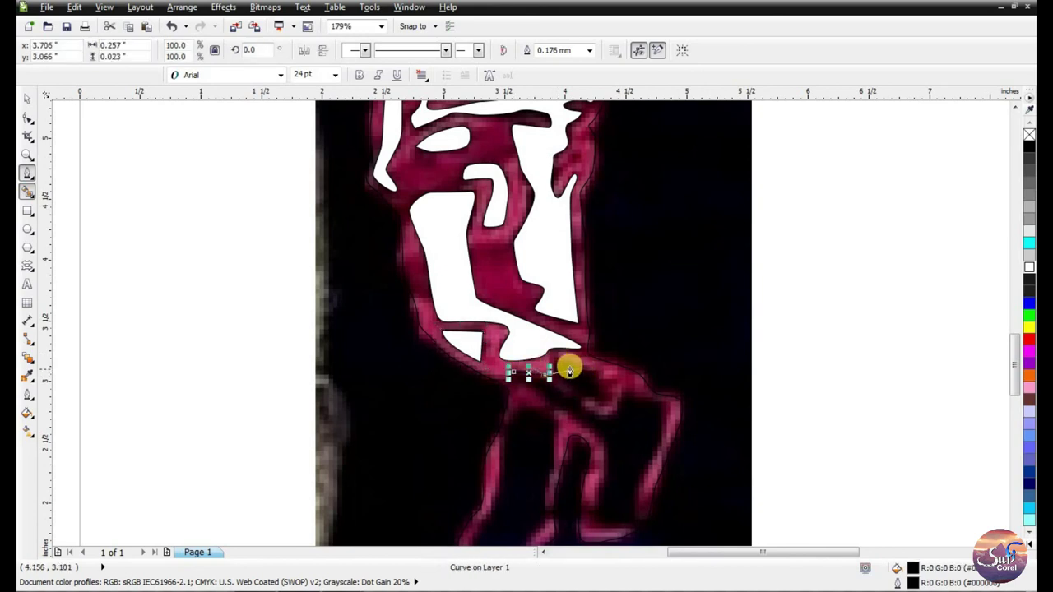
left_click_drag(609, 404, 662, 423)
left_click(658, 449)
left_click(641, 481)
left_click_drag(630, 521, 599, 441)
left_click_drag(544, 402, 538, 527)
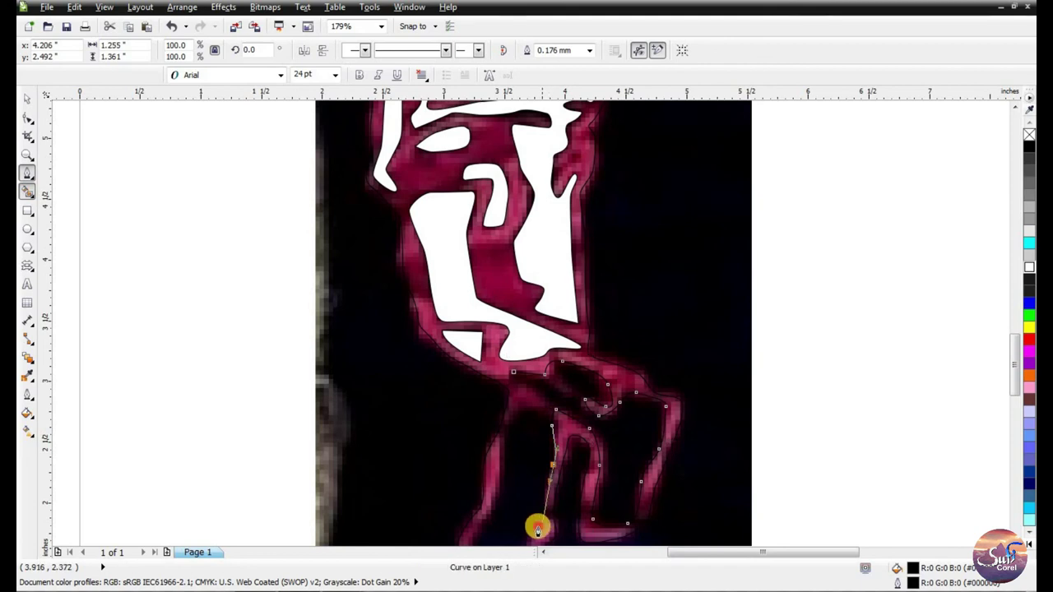
Trace around the front foot and up the shin, close the lower-leg curve at about 1.62 by 1.61 inches and fill it white.
scroll(542, 523, "down", 2)
left_click_drag(540, 414, 478, 391)
left_click(500, 301)
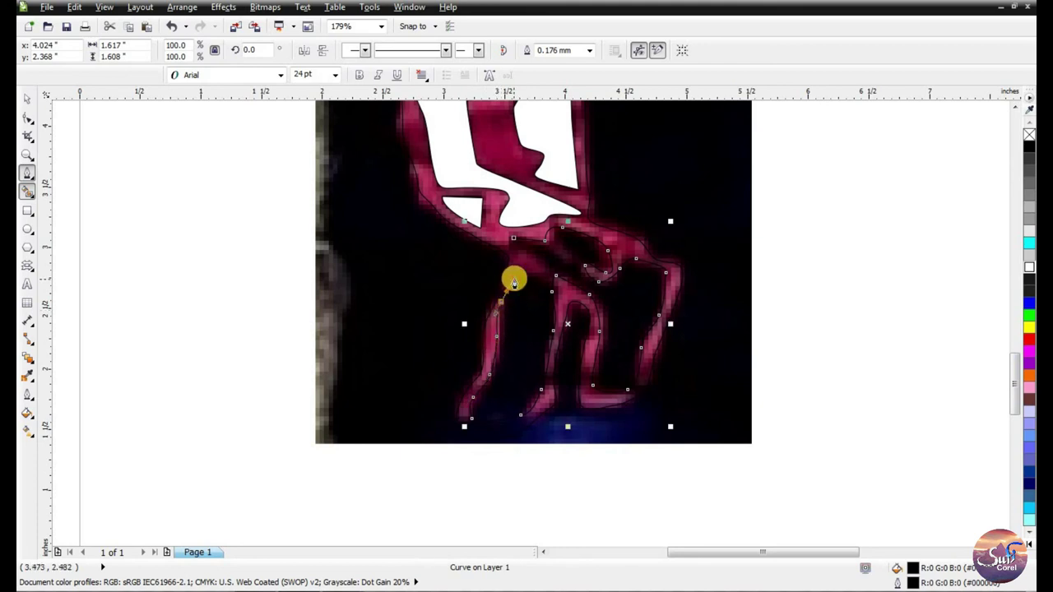
left_click_drag(541, 277, 504, 253)
left_click(510, 237)
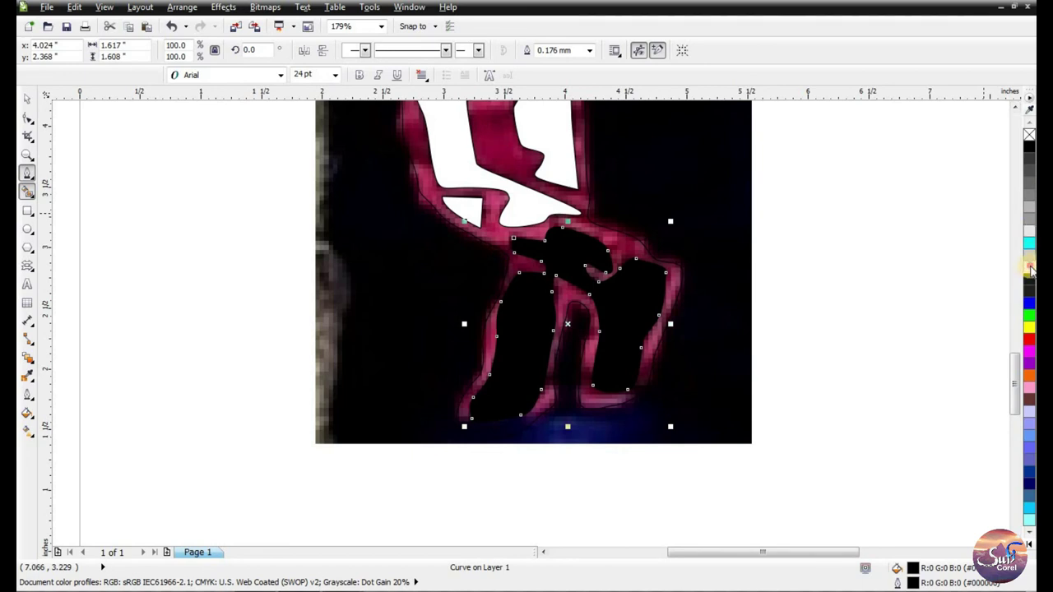
left_click(1028, 268)
Fill the man's outer silhouette curve with red and remove its outline.
key("z")
right_click(650, 260)
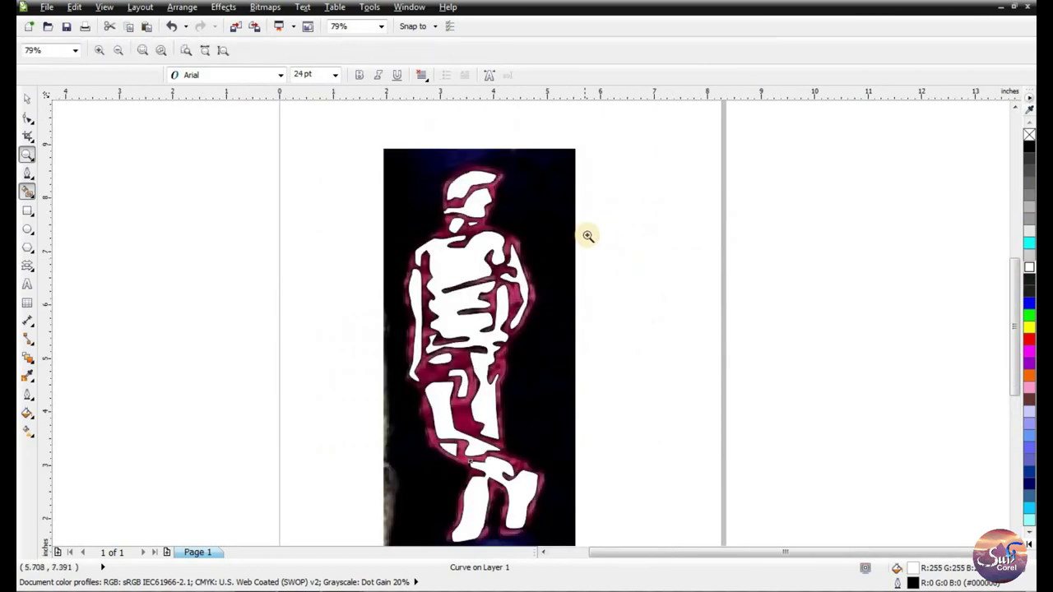
left_click(27, 99)
left_click(510, 243)
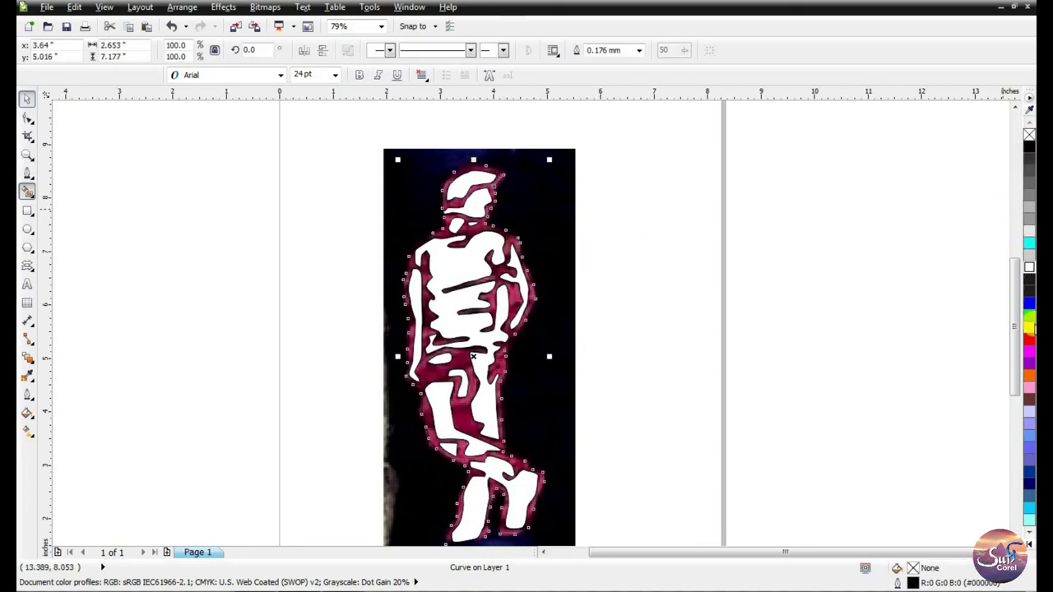
left_click(1028, 338)
right_click(1030, 136)
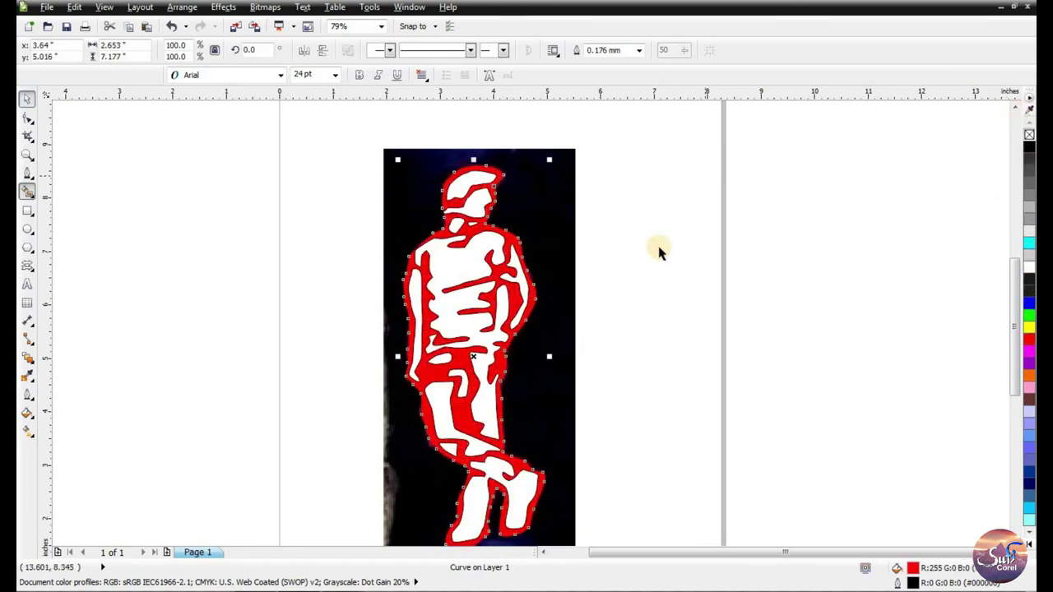
left_click(658, 251)
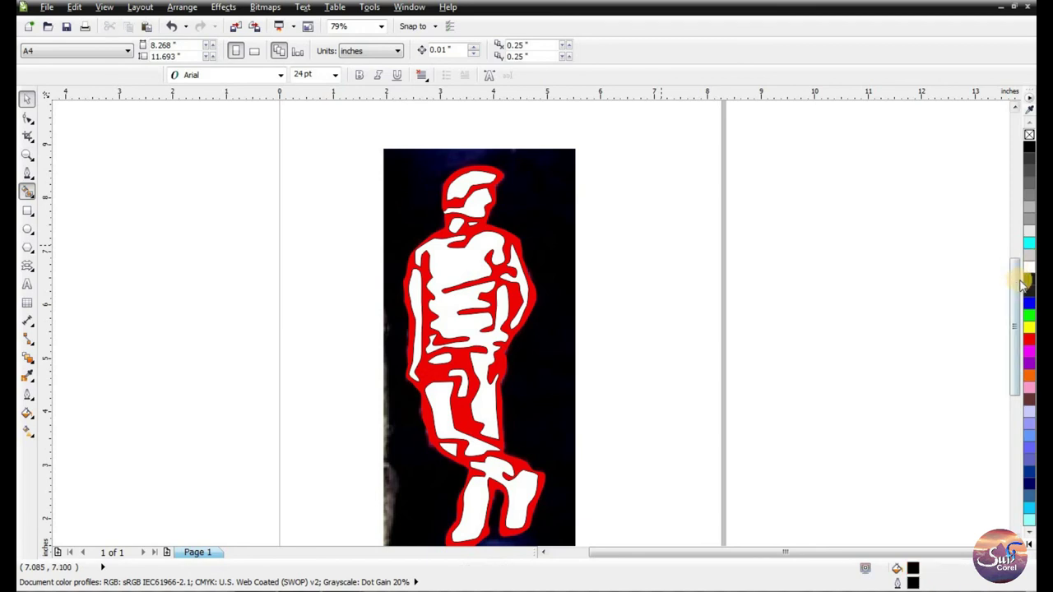
Select all the white inner shapes together and cut them out of the red silhouette.
scroll(1017, 290, "down", 1)
left_click_drag(682, 511, 377, 110)
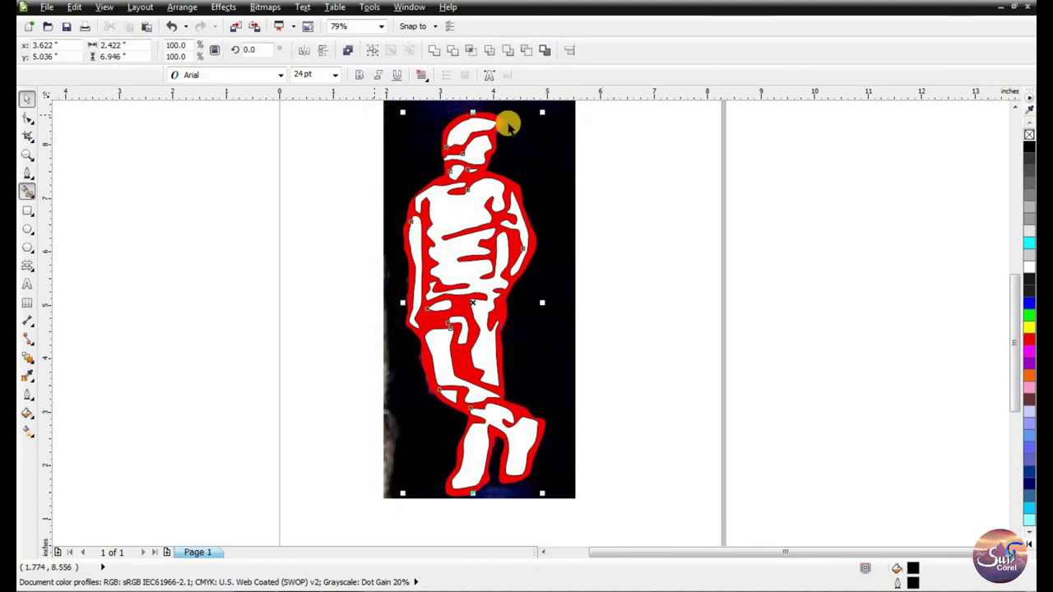
key("ctrl+g")
left_click(508, 50)
left_click(526, 50)
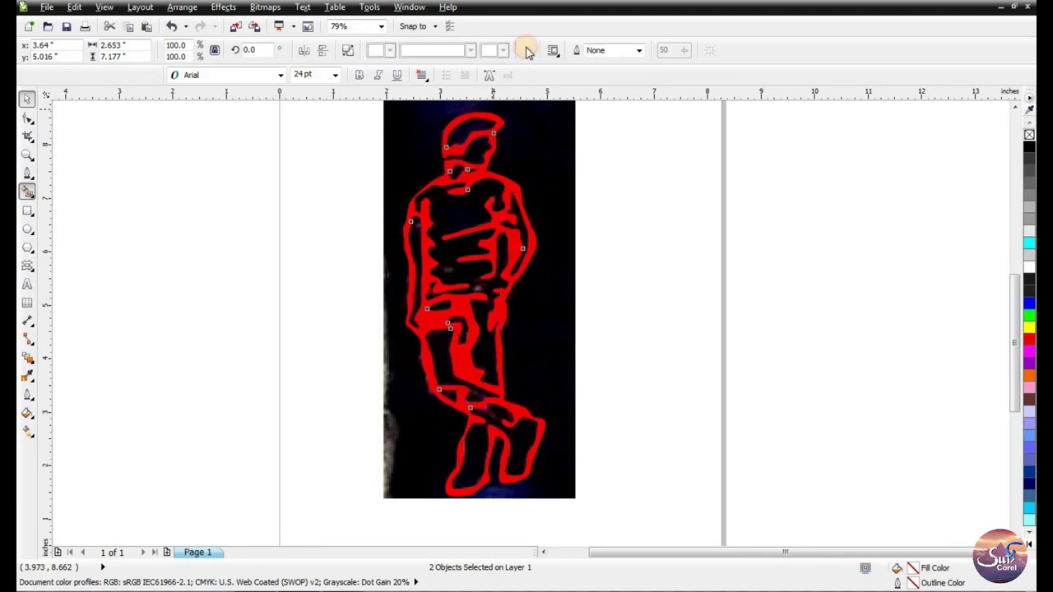
Add the artistic text "OK HA BOSS", move it beside the figure's bent arm and colour it red.
left_click(29, 210)
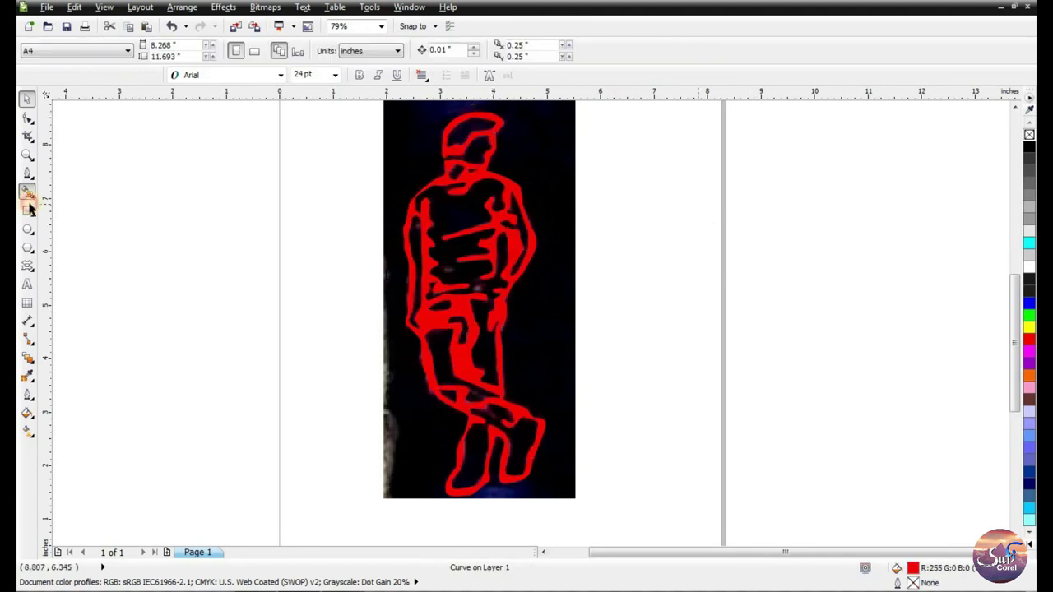
key("F8")
left_click(150, 282)
type("OK HA BOSS")
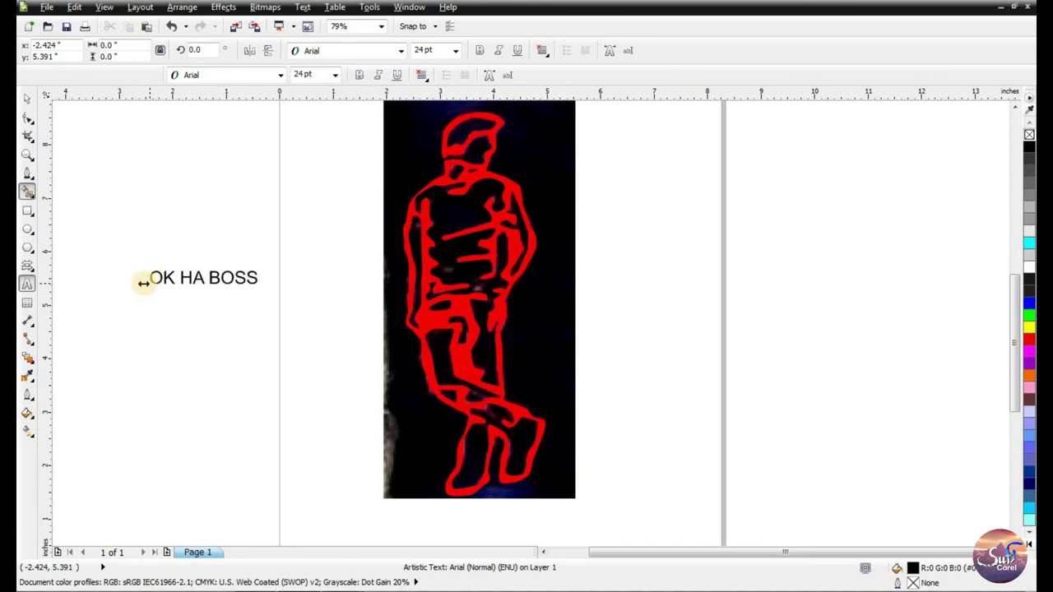
left_click_drag(201, 279, 630, 294)
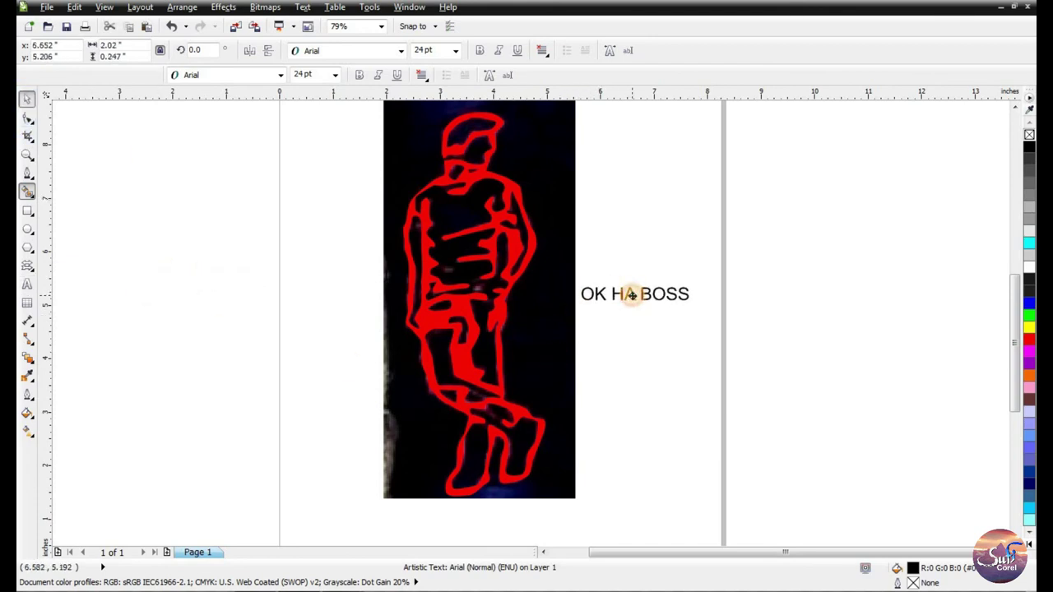
left_click(1027, 342)
left_click(724, 236)
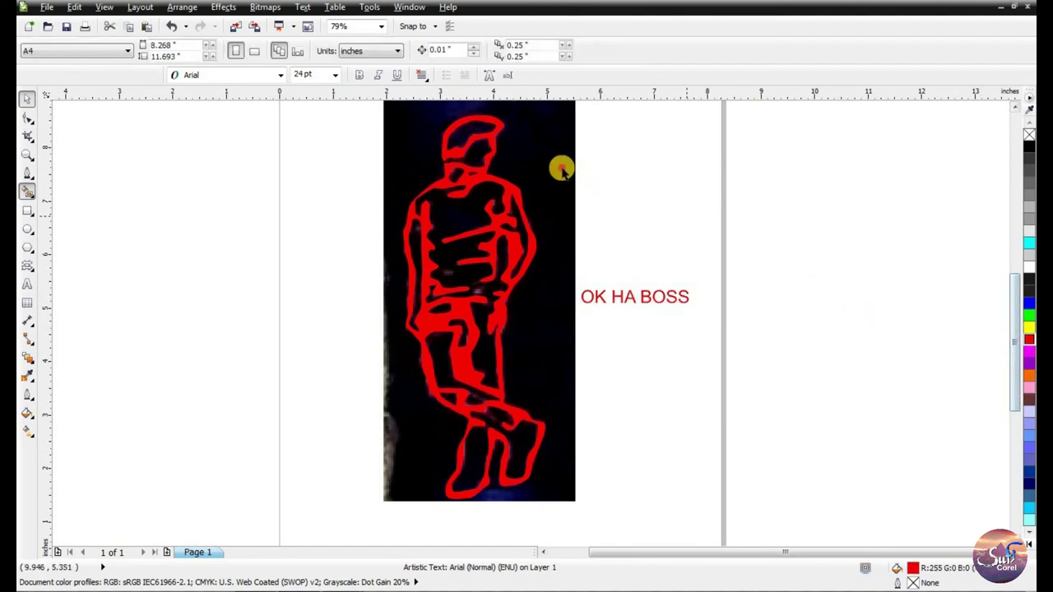
Delete the "OK HA BOSS" text and the background bitmap, keeping only the red figure.
left_click_drag(779, 381, 559, 235)
key("Delete")
left_click(913, 586)
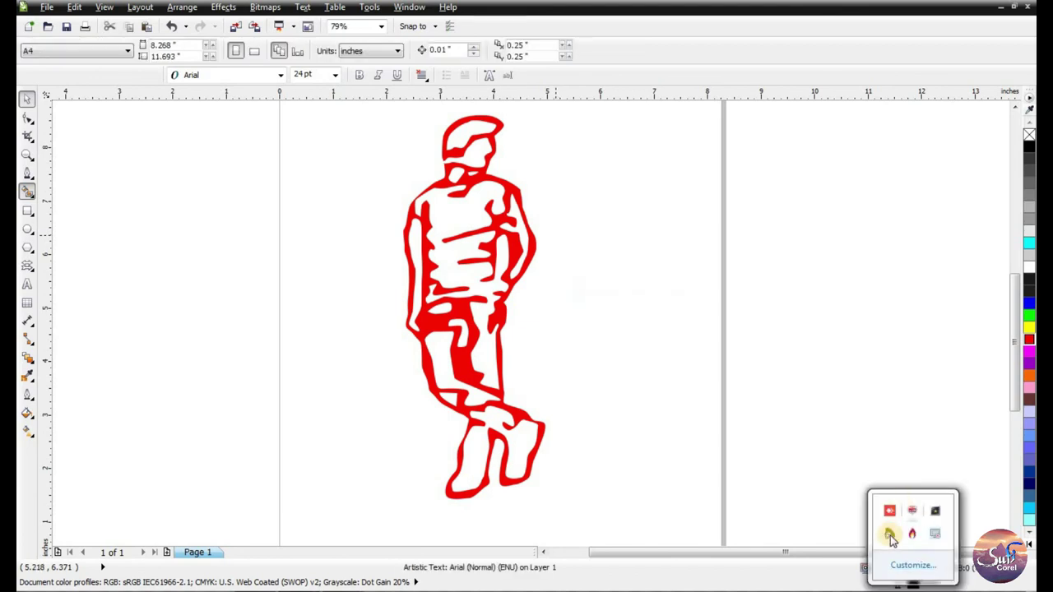